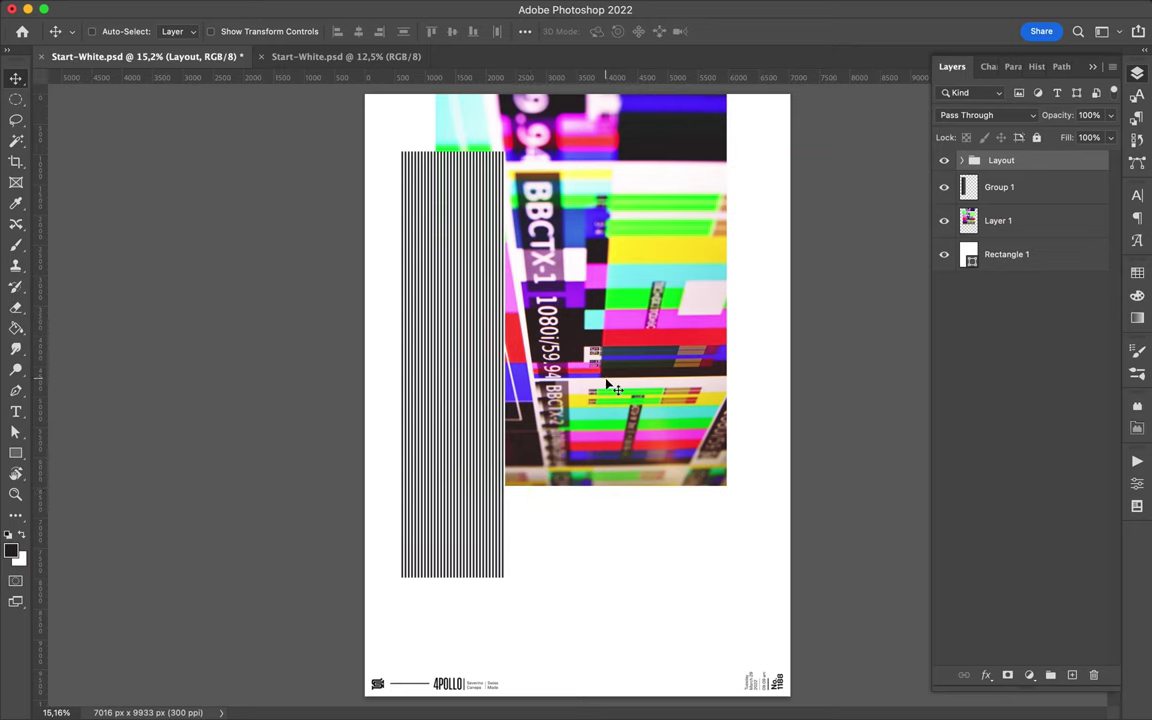
# Nudge the test-pattern photo lower and copy a lassoed right-edge strip to its own layer
pyautogui.moveTo(662, 262); pyautogui.dragTo(658, 362)
pyautogui.press('l')
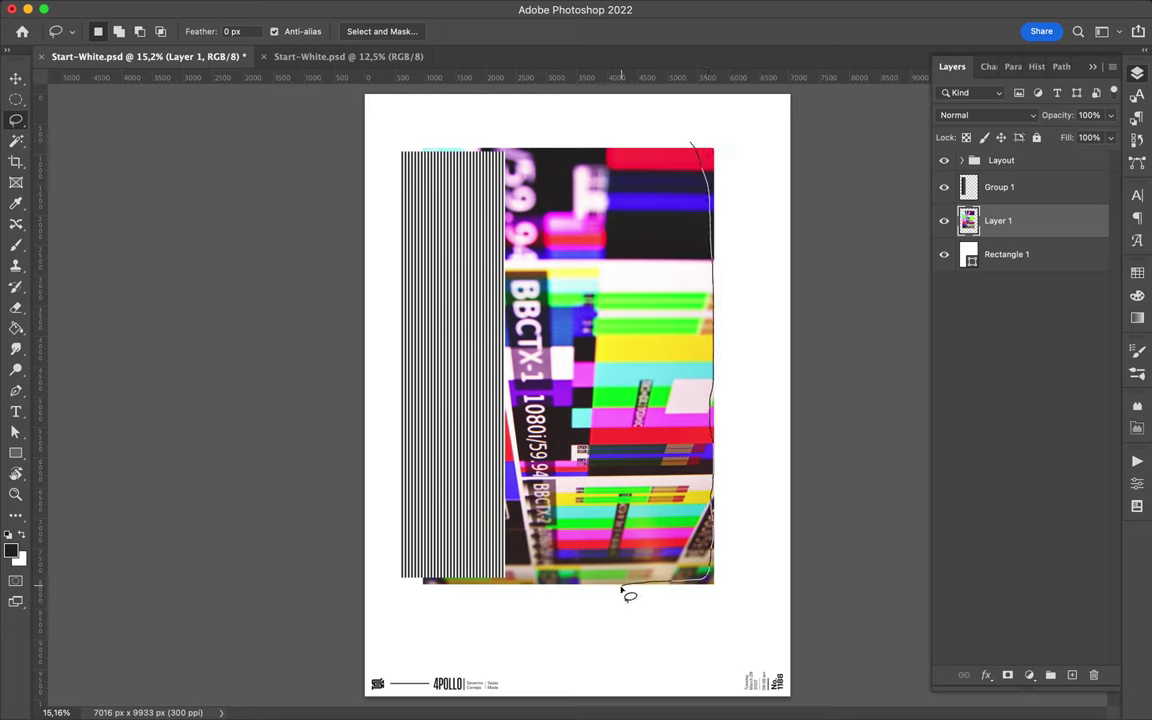
pyautogui.moveTo(712, 137)
pyautogui.mouseDown()
pyautogui.moveTo(785, 300)
pyautogui.moveTo(781, 277)
pyautogui.mouseUp()
pyautogui.press('super+j')
pyautogui.press('v')
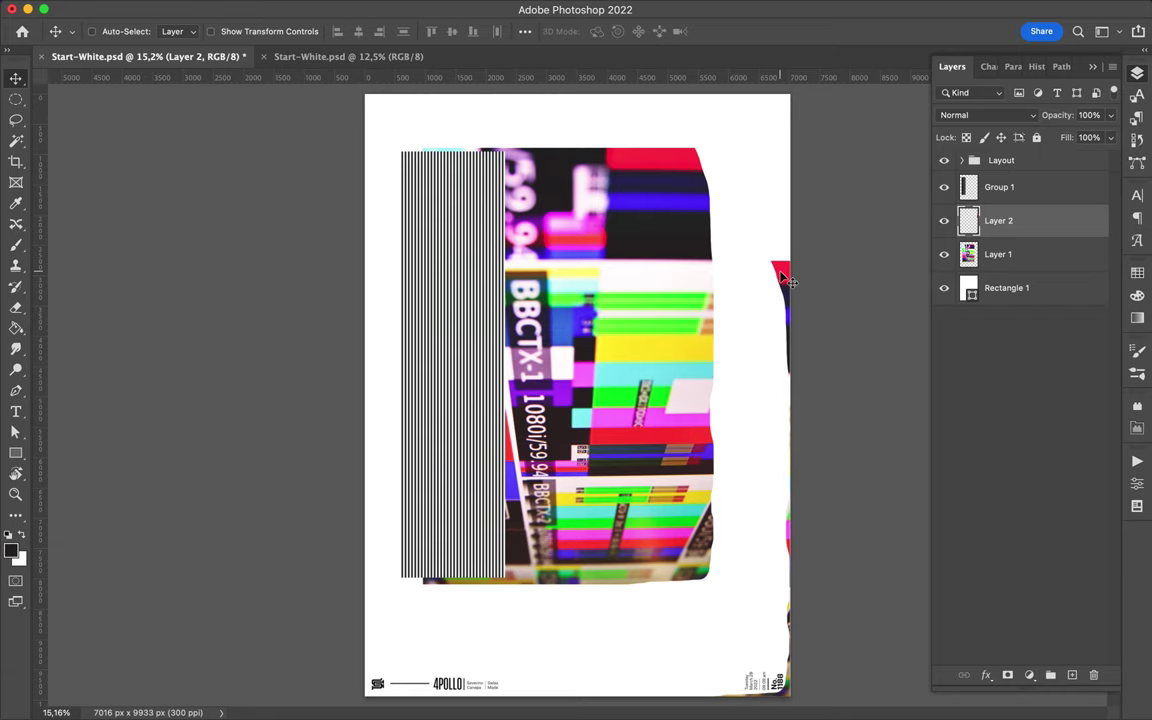
# Lasso a piece around the photo's bottom-left corner and copy it from Layer 1 to Layer 3
pyautogui.press('l')
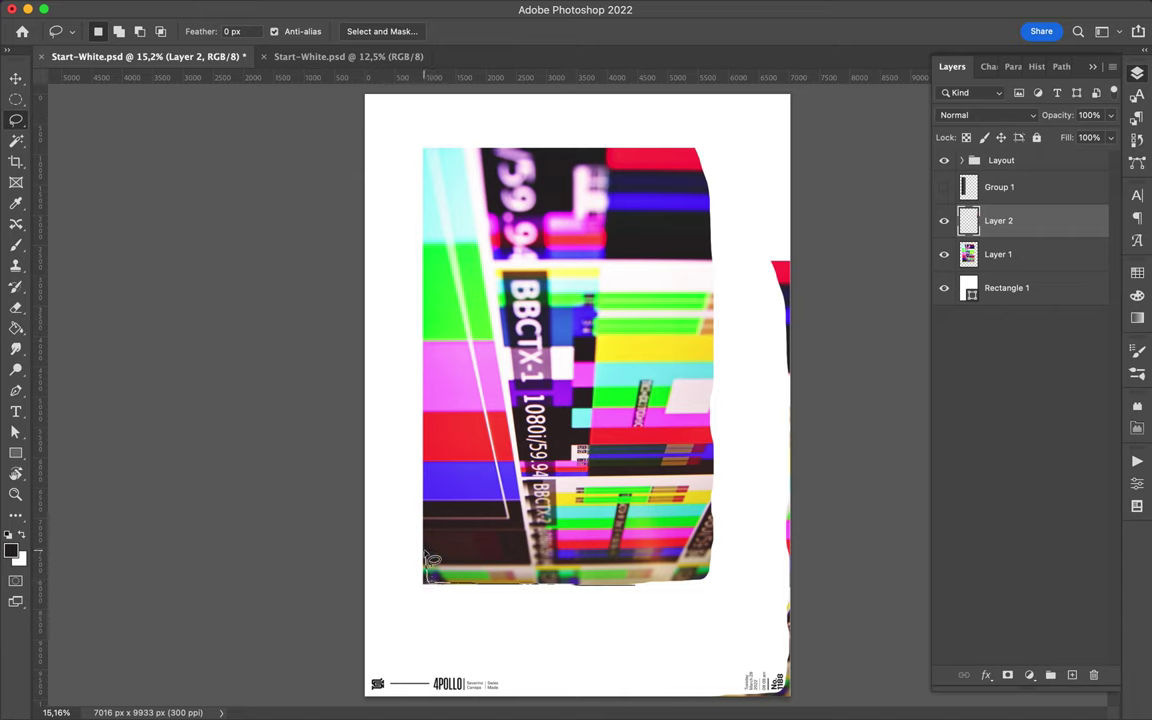
pyautogui.moveTo(632, 593); pyautogui.dragTo(630, 590)
pyautogui.hotkey('ctrl', 'j')
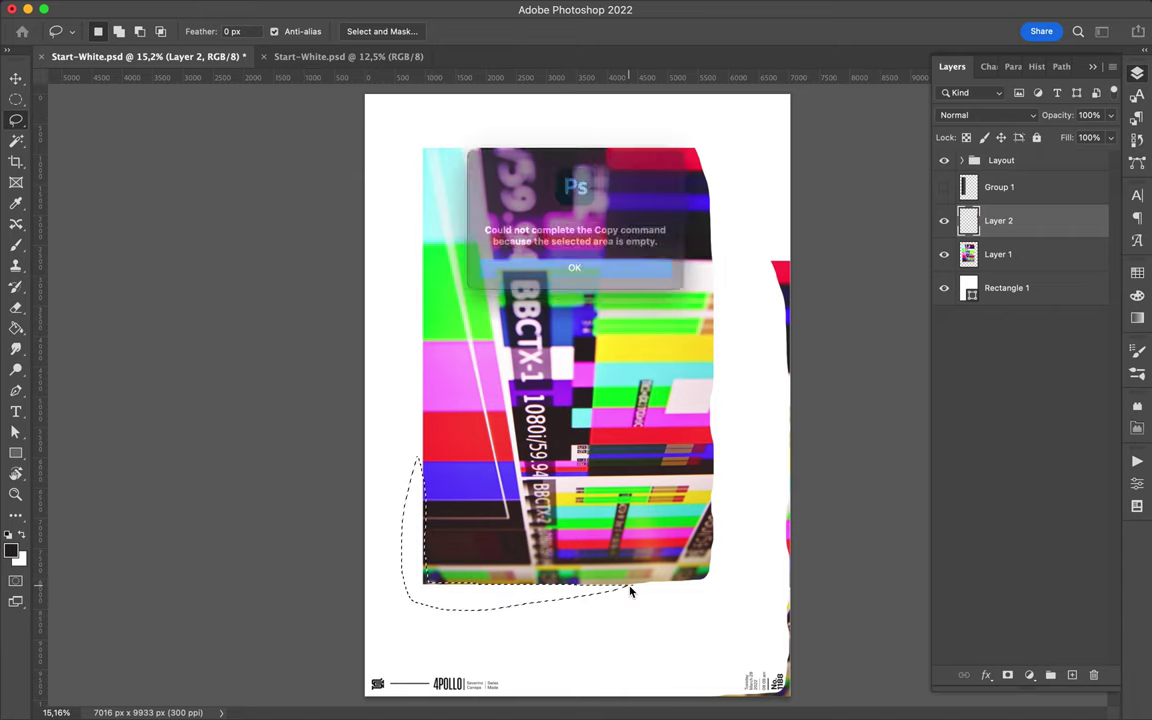
pyautogui.click(619, 272)
pyautogui.click(1025, 254)
pyautogui.hotkey('ctrl', 'j')
# Move the copied piece down-left, then copy a lassoed top-edge piece and shift it up-left
pyautogui.press('v')
pyautogui.moveTo(560, 538); pyautogui.dragTo(430, 592)
pyautogui.press('l')
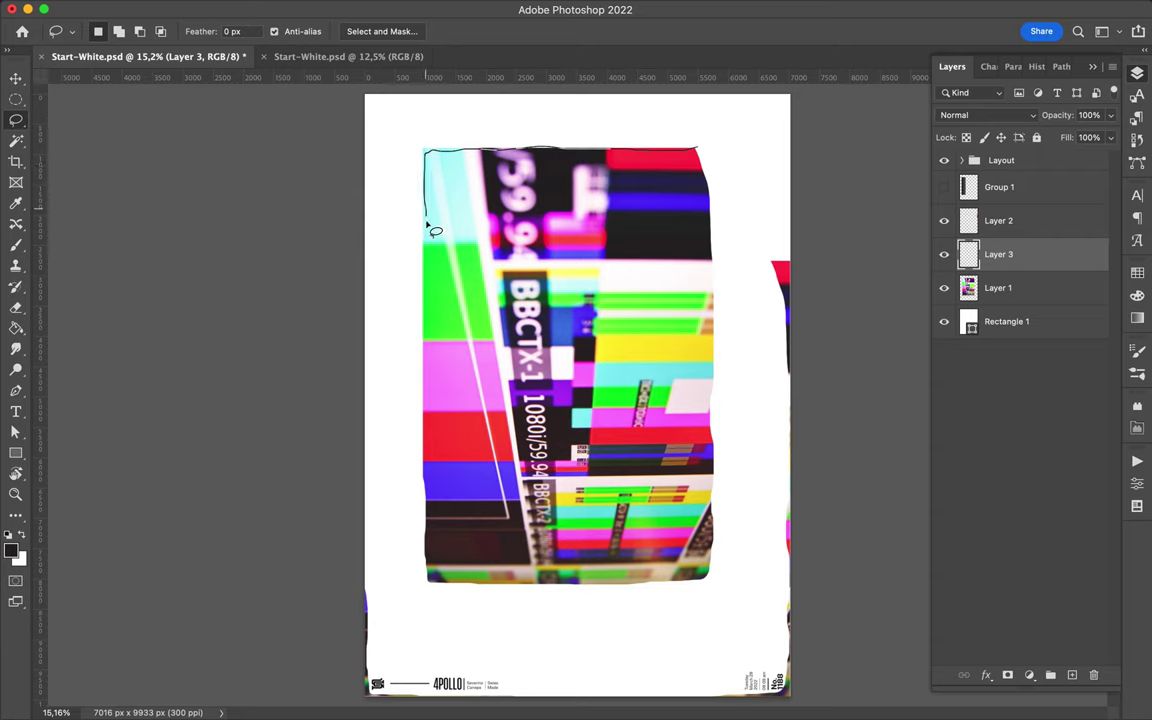
pyautogui.moveTo(703, 157); pyautogui.dragTo(700, 152)
pyautogui.hotkey('ctrl', 'c')
pyautogui.press('Return')
pyautogui.click(998, 287)
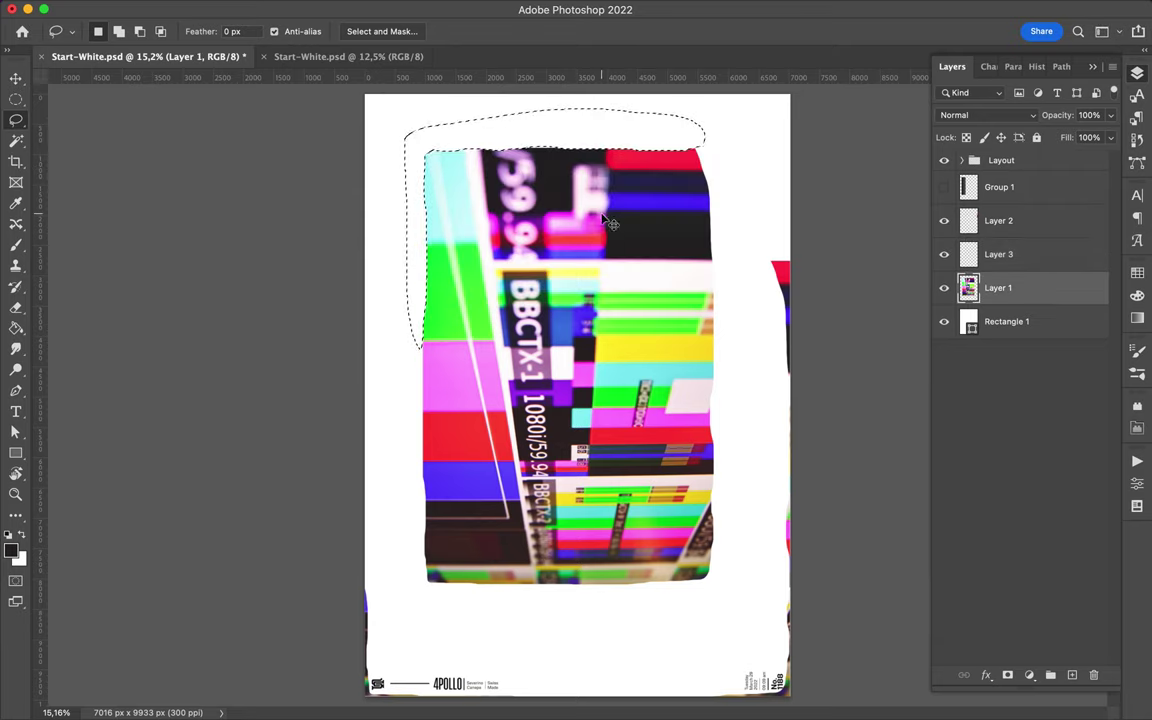
pyautogui.hotkey('ctrl', 'j')
pyautogui.press('v')
pyautogui.moveTo(424, 147); pyautogui.dragTo(367, 104)
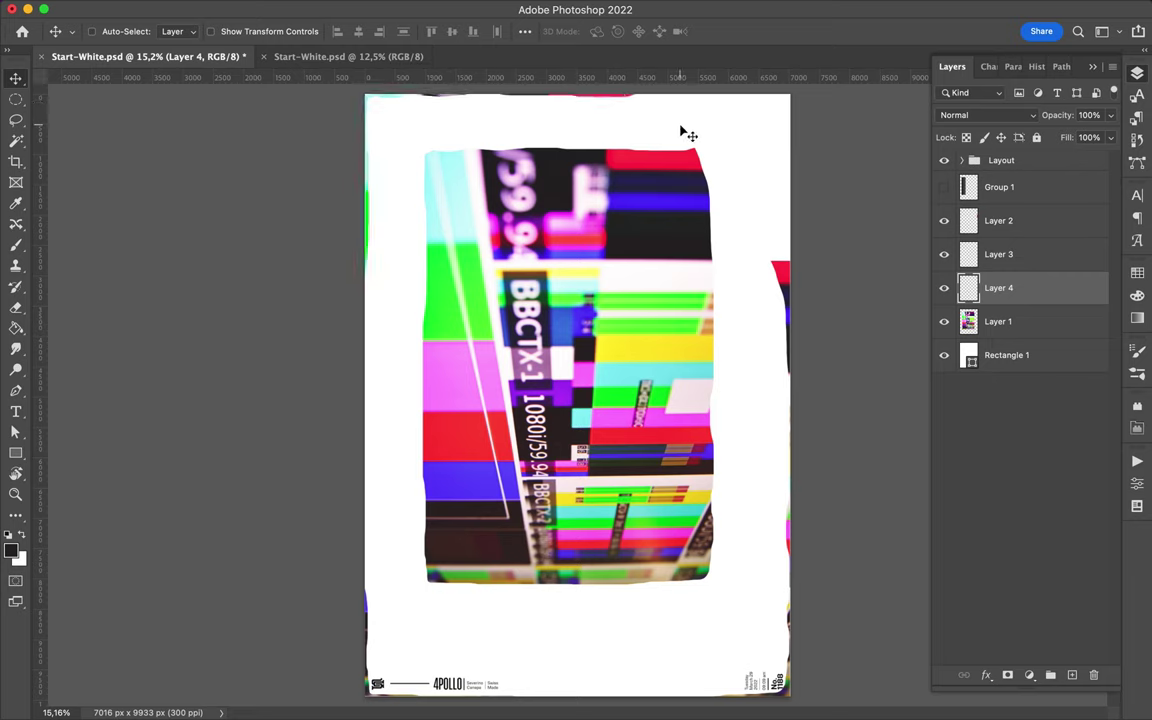
# Copy an oval-selected piece of the right edge to a new layer and move it upward
pyautogui.press('m')
pyautogui.moveTo(724, 195); pyautogui.dragTo(892, 483)
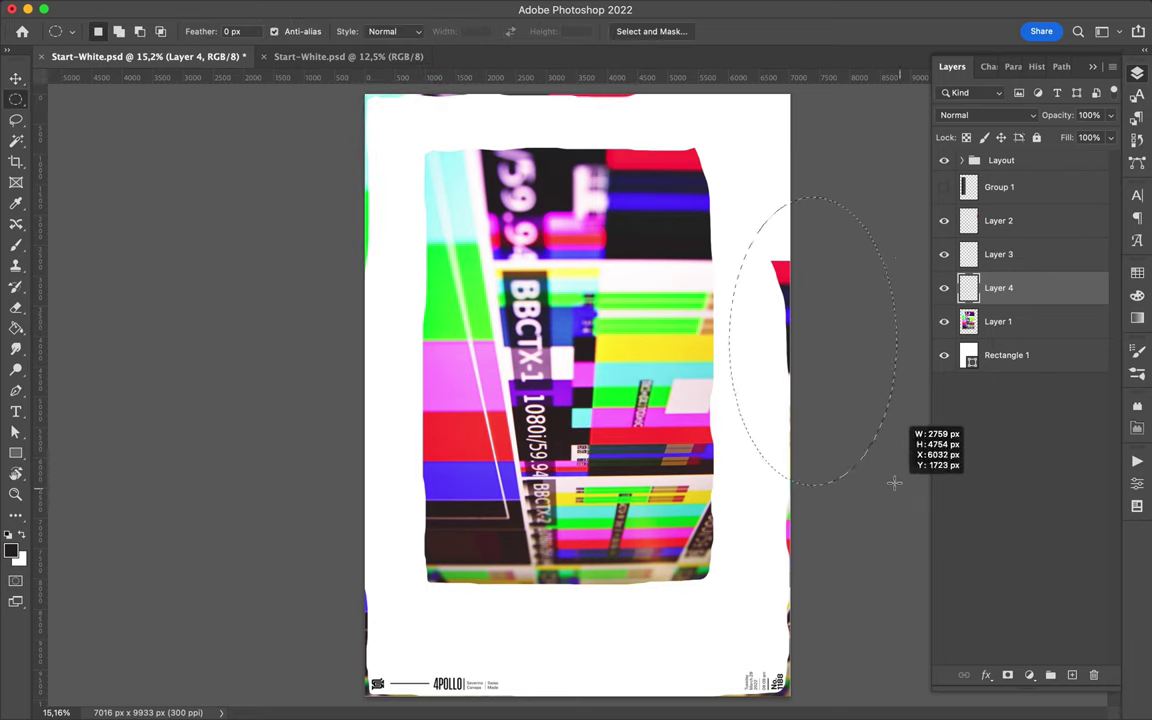
pyautogui.hotkey('alt', ']')
pyautogui.hotkey('alt', ']')
pyautogui.hotkey('ctrl', 'j')
pyautogui.press('v')
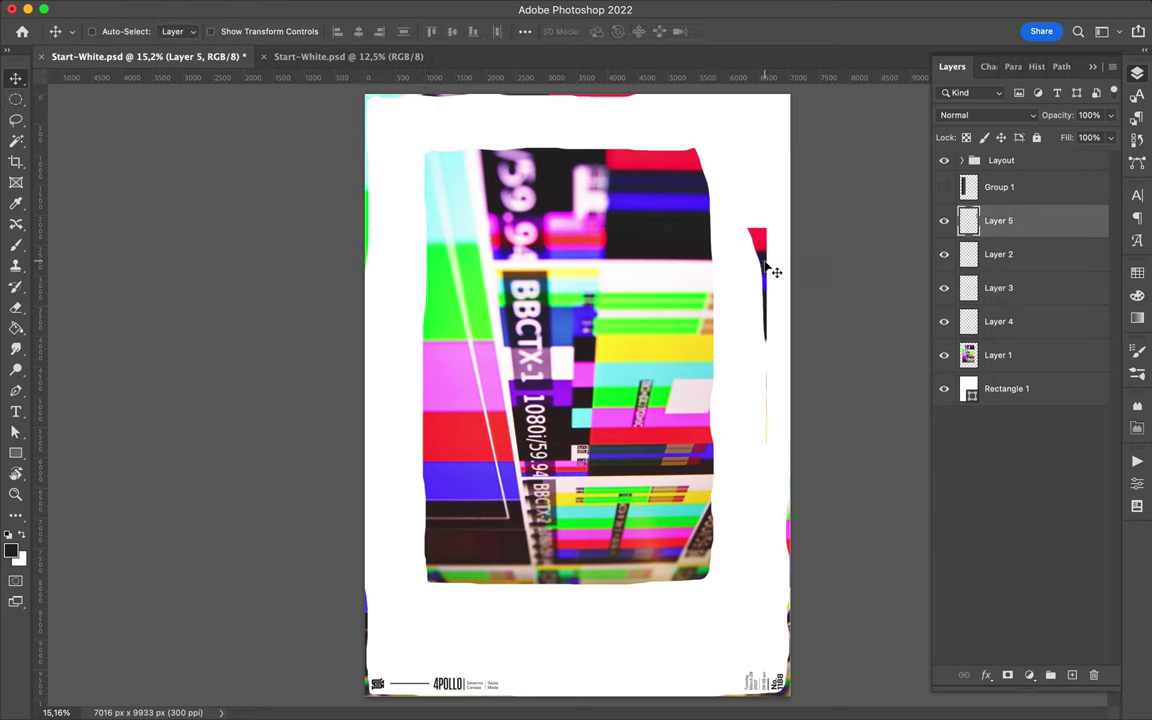
pyautogui.moveTo(785, 286); pyautogui.dragTo(788, 133)
# Duplicate the photo layer into Layer 1 copy, offset slightly to the right
pyautogui.keyDown('ctrl'); pyautogui.click(612, 347); pyautogui.keyUp('ctrl')
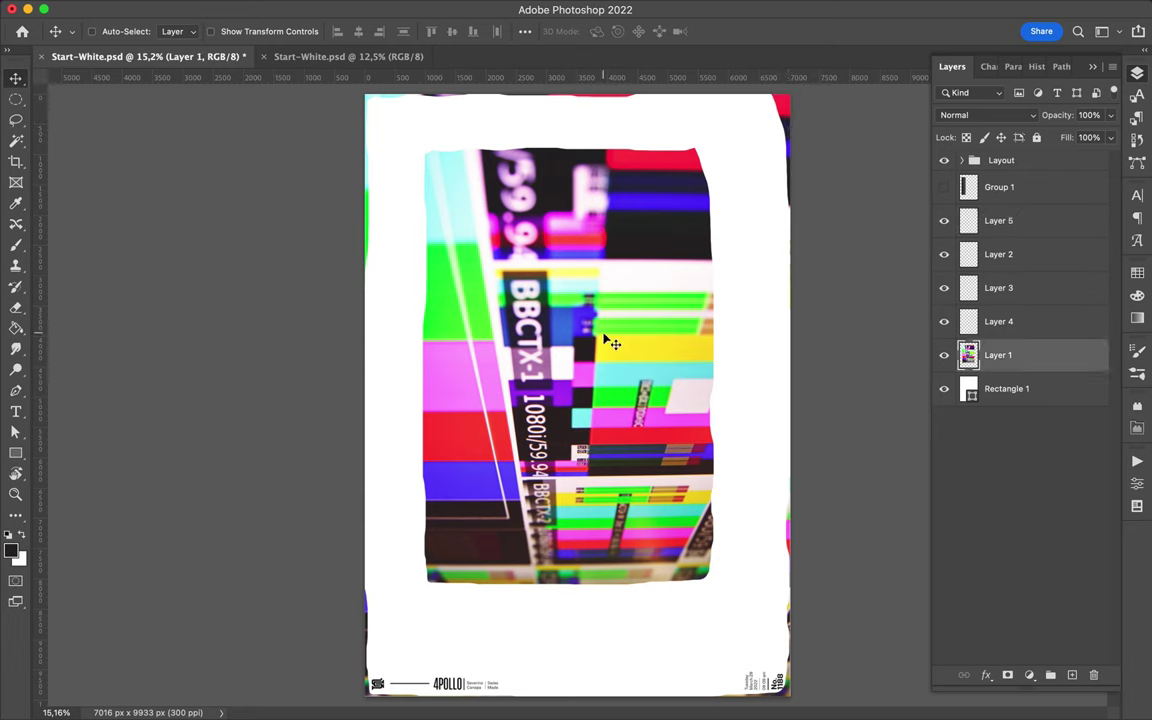
pyautogui.moveTo(607, 337); pyautogui.dragTo(620, 342)
pyautogui.click(373, 9)
pyautogui.moveTo(376, 215)
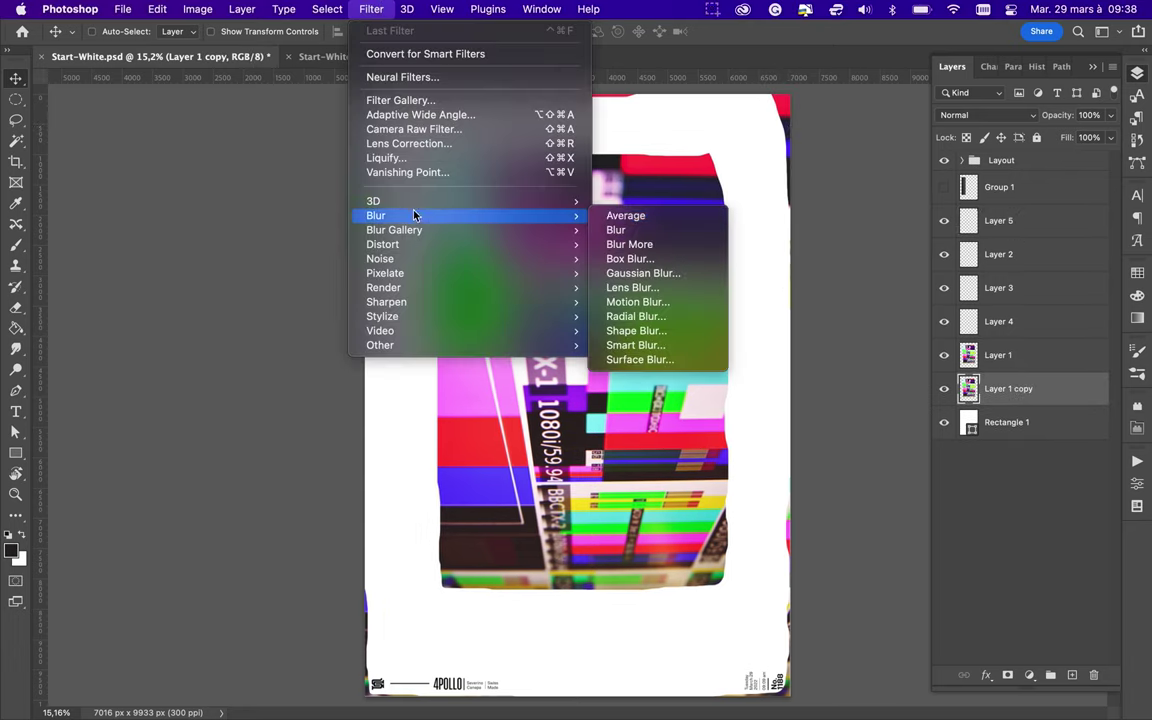
# Apply a Gaussian Blur of about 224 px to Layer 1 copy
pyautogui.click(640, 273)
pyautogui.moveTo(885, 310); pyautogui.dragTo(926, 310)
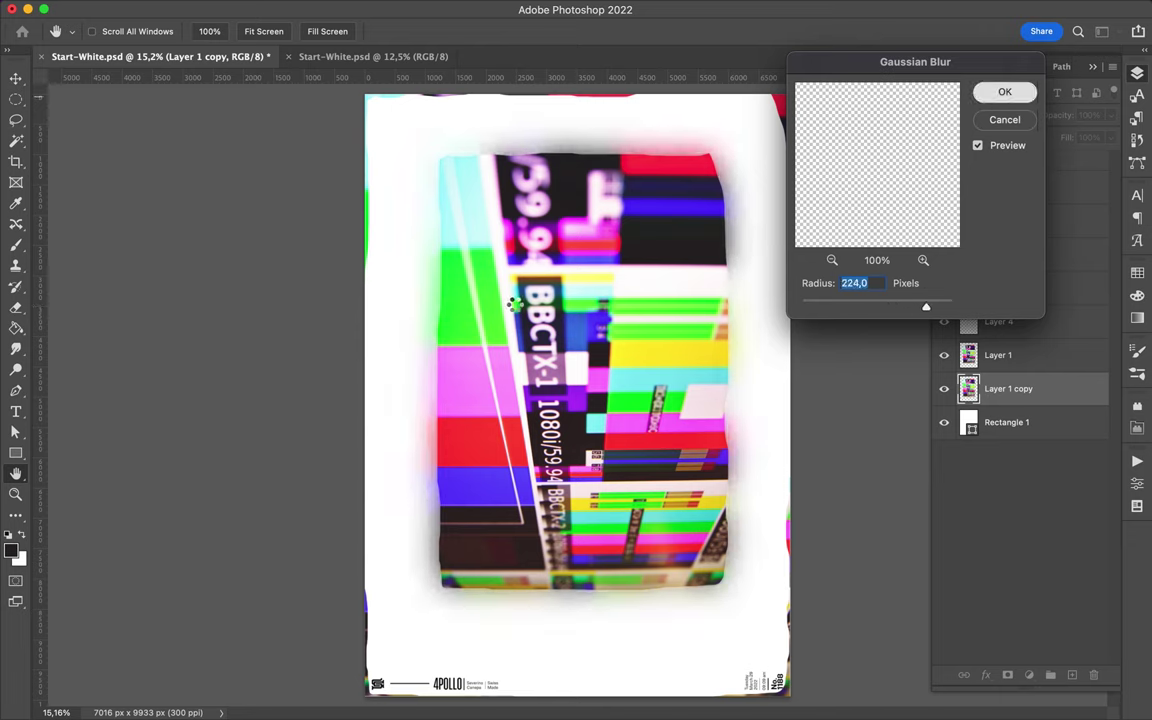
pyautogui.press('Return')
# Warp the blurred copy outward toward the page corners and duplicate it as Layer 1 copy 2
pyautogui.hotkey('ctrl', 't')
pyautogui.rightClick(490, 268)
pyautogui.click(500, 424)
pyautogui.moveTo(545, 338)
pyautogui.mouseDown()
pyautogui.moveTo(481, 265)
pyautogui.moveTo(411, 141)
pyautogui.moveTo(378, 134)
pyautogui.mouseUp()
pyautogui.moveTo(497, 463)
pyautogui.mouseDown()
pyautogui.moveTo(419, 154)
pyautogui.moveTo(437, 257)
pyautogui.moveTo(697, 321)
pyautogui.moveTo(716, 593)
pyautogui.moveTo(598, 630)
pyautogui.moveTo(578, 566)
pyautogui.moveTo(427, 540)
pyautogui.moveTo(428, 371)
pyautogui.moveTo(391, 327)
pyautogui.mouseUp()
pyautogui.moveTo(751, 334); pyautogui.dragTo(741, 328)
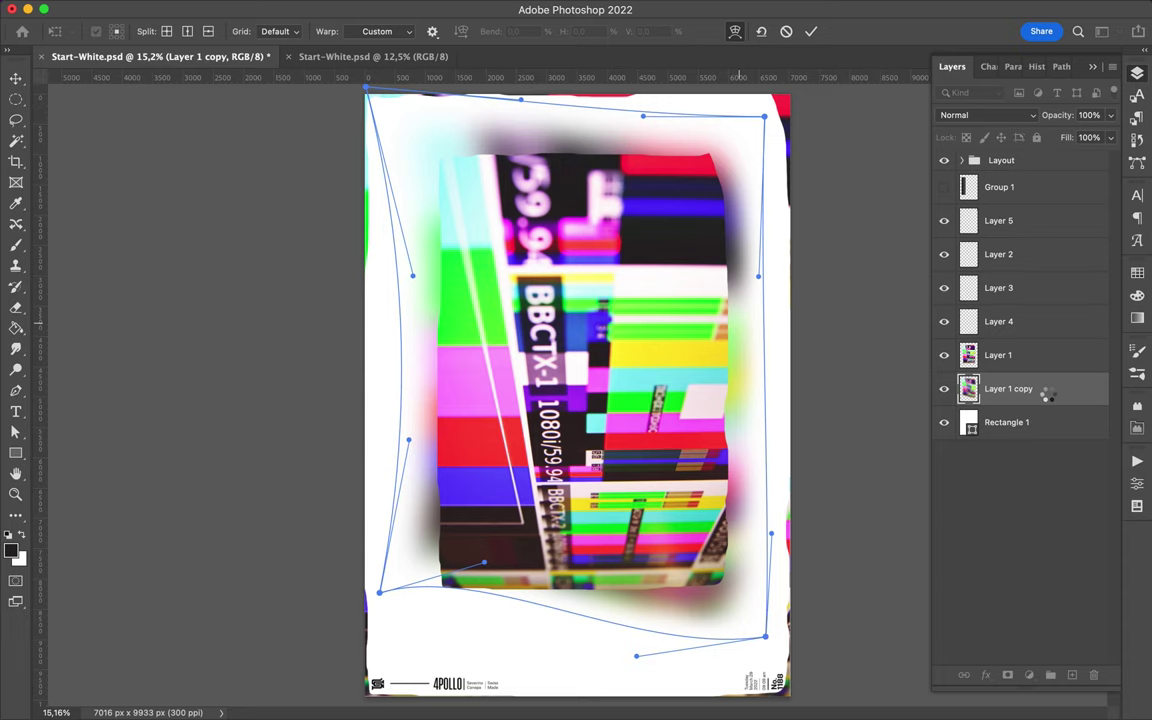
pyautogui.moveTo(1040, 398); pyautogui.dragTo(1037, 354)
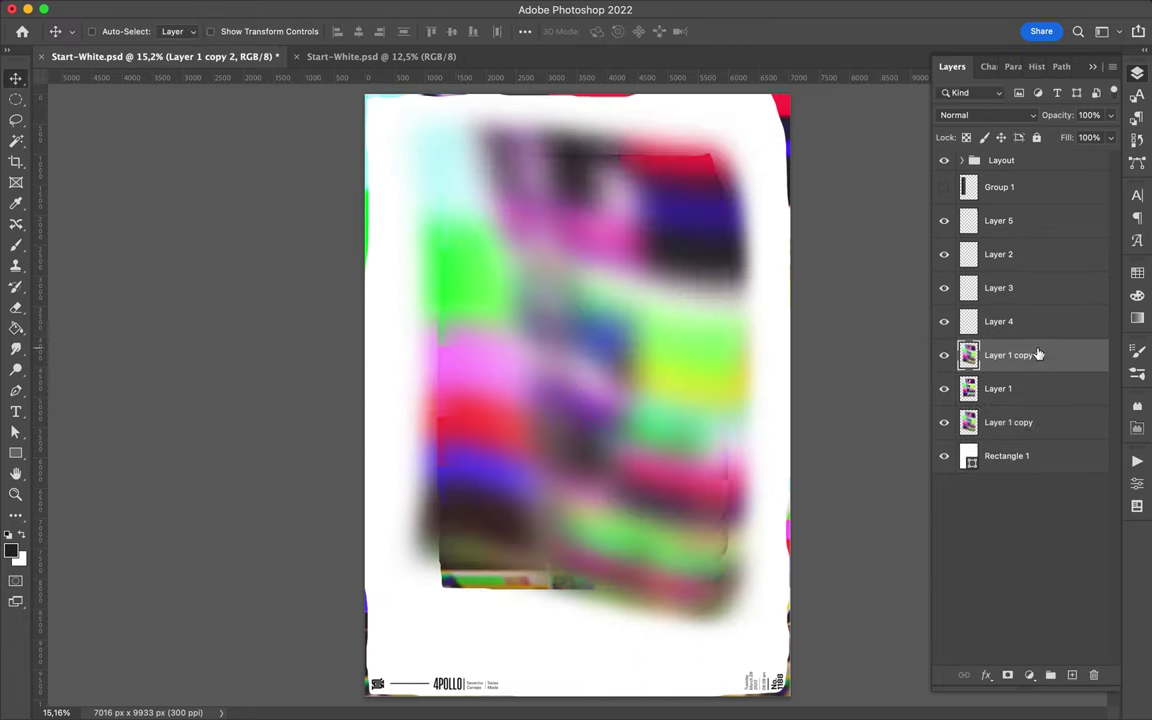
# Set Layer 1 copy 2 to Color Dodge and copy an oval patch to a Hue-blended layer shifted left
pyautogui.click(985, 115)
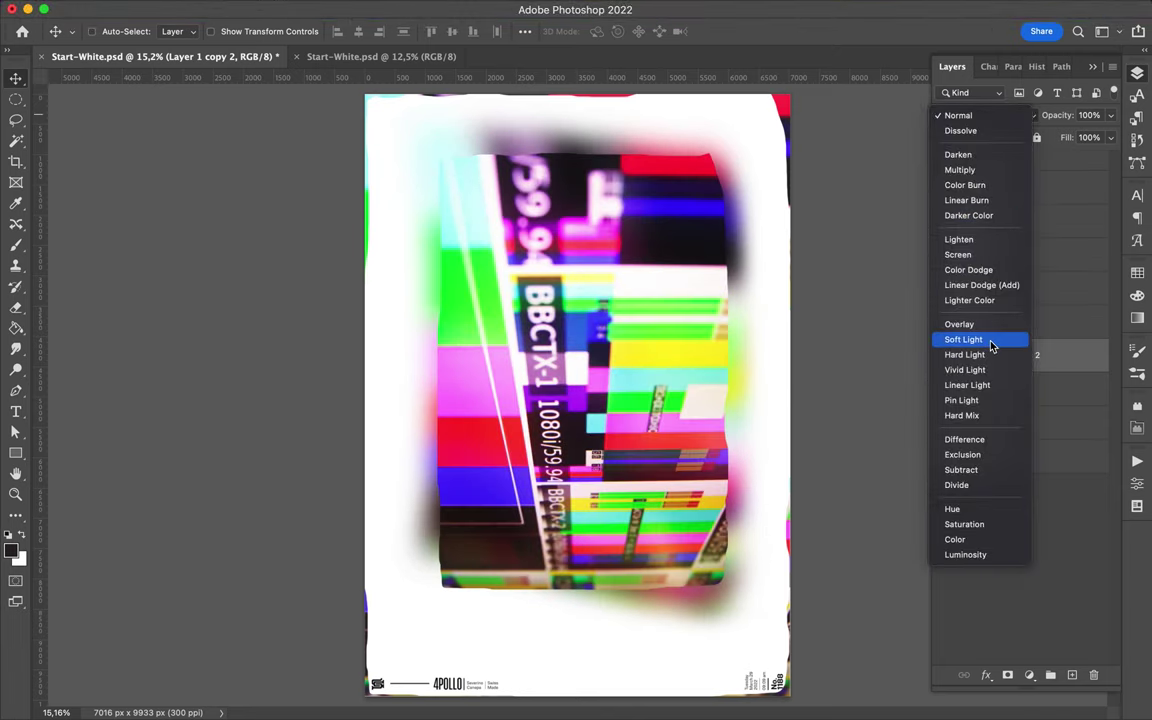
pyautogui.click(969, 269)
pyautogui.press('m')
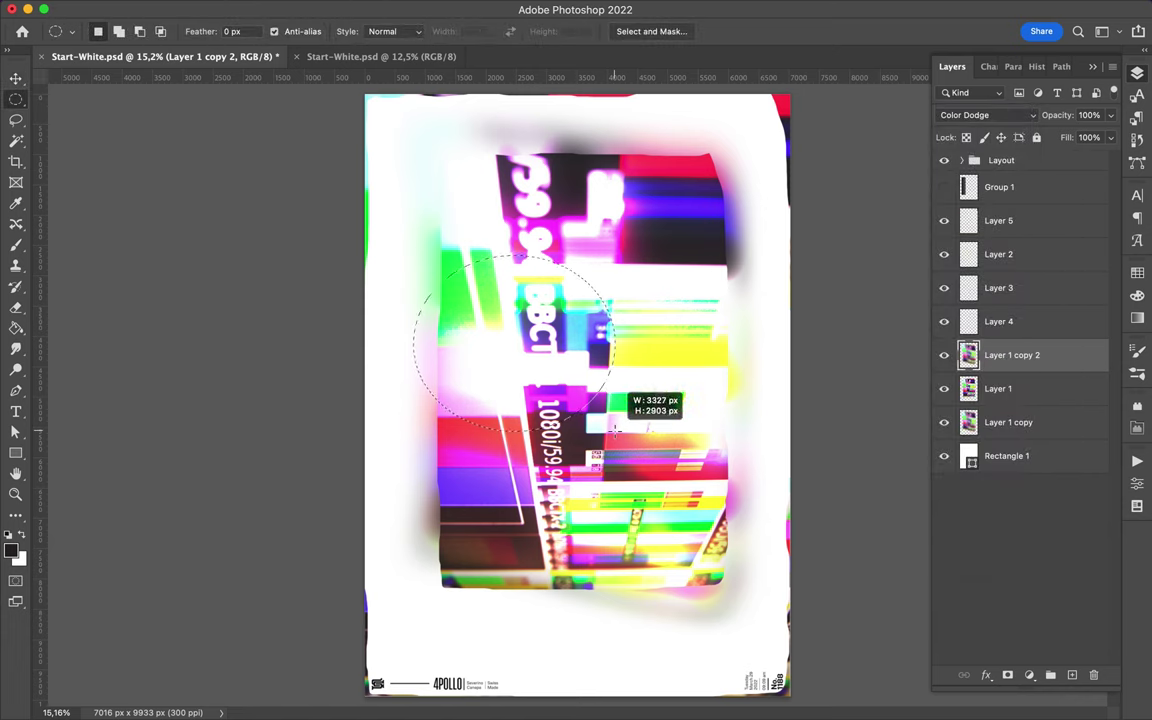
pyautogui.moveTo(570, 398); pyautogui.dragTo(577, 413)
pyautogui.hotkey('ctrl', 'j')
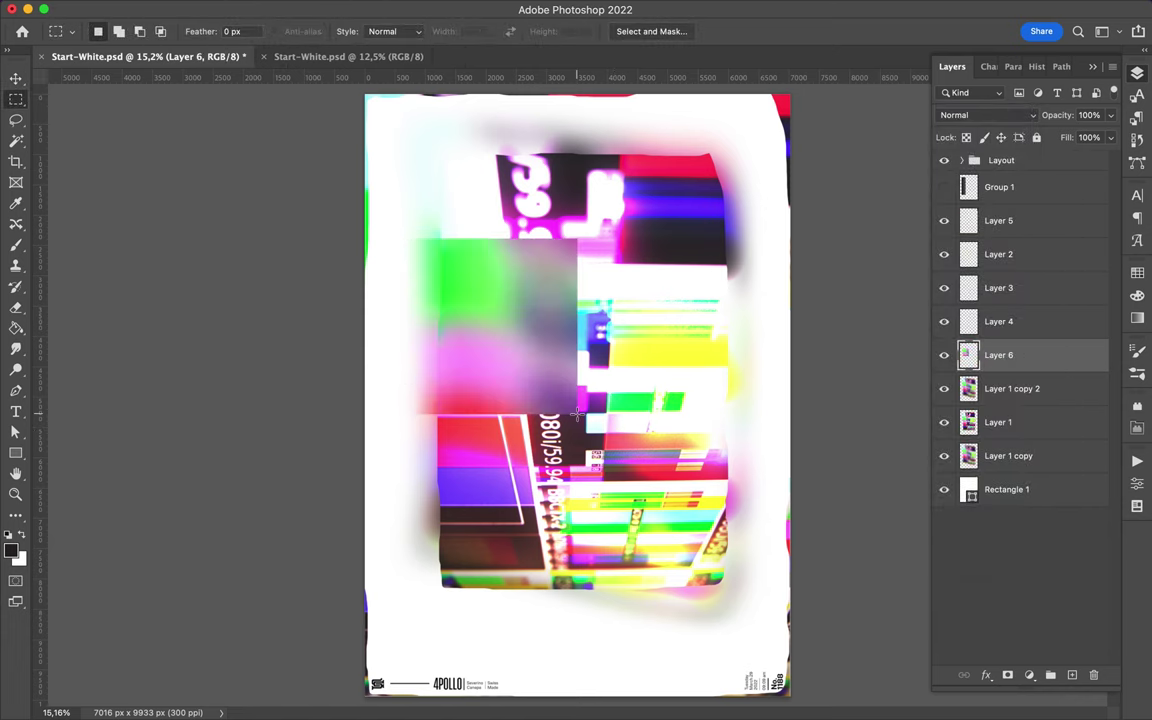
pyautogui.hotkey('ctrl', 'z')
pyautogui.hotkey('ctrl', 'z')
pyautogui.hotkey('ctrl', 'j')
pyautogui.press('v')
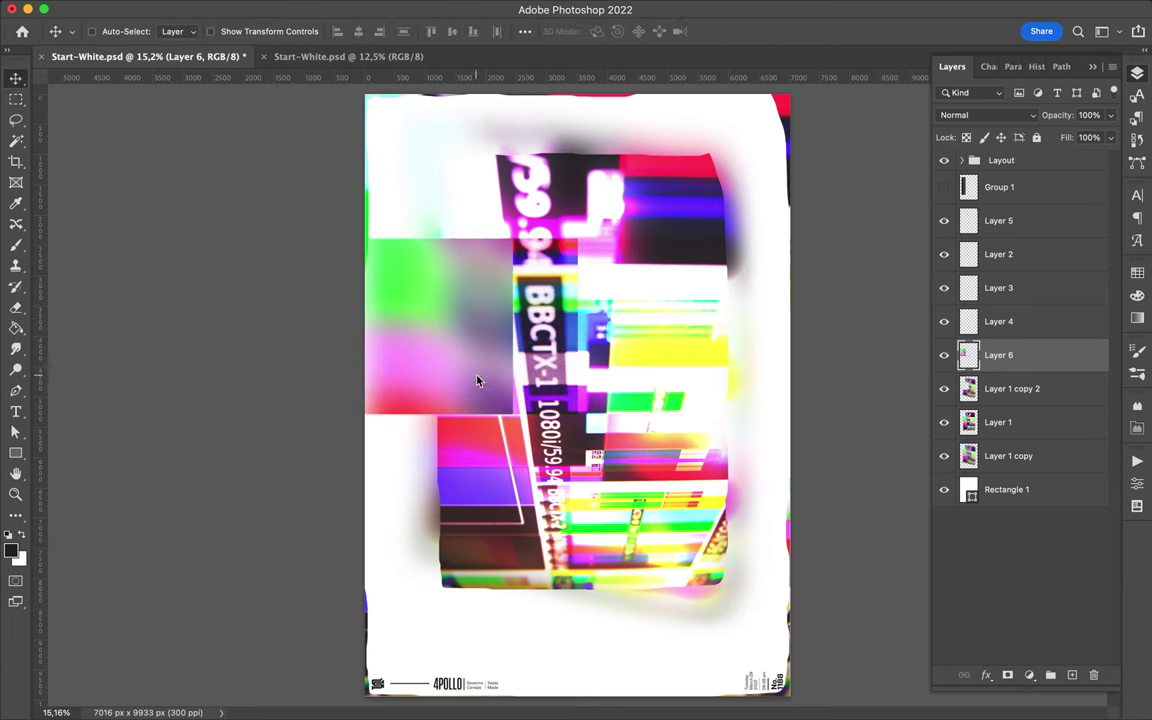
pyautogui.click(987, 115)
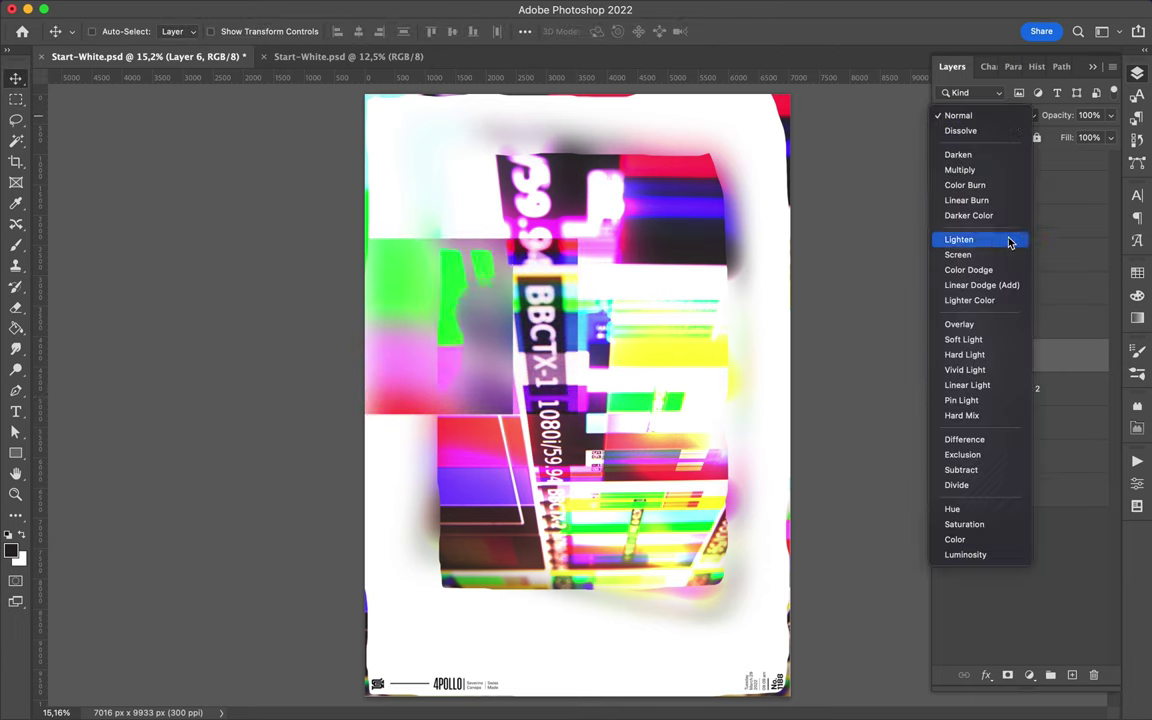
pyautogui.click(990, 509)
pyautogui.moveTo(665, 415); pyautogui.dragTo(495, 393)
# Copy a thin top strip of the blurred copy to its own layer, offset it and change its blend mode
pyautogui.press('m')
pyautogui.moveTo(505, 180); pyautogui.dragTo(757, 202)
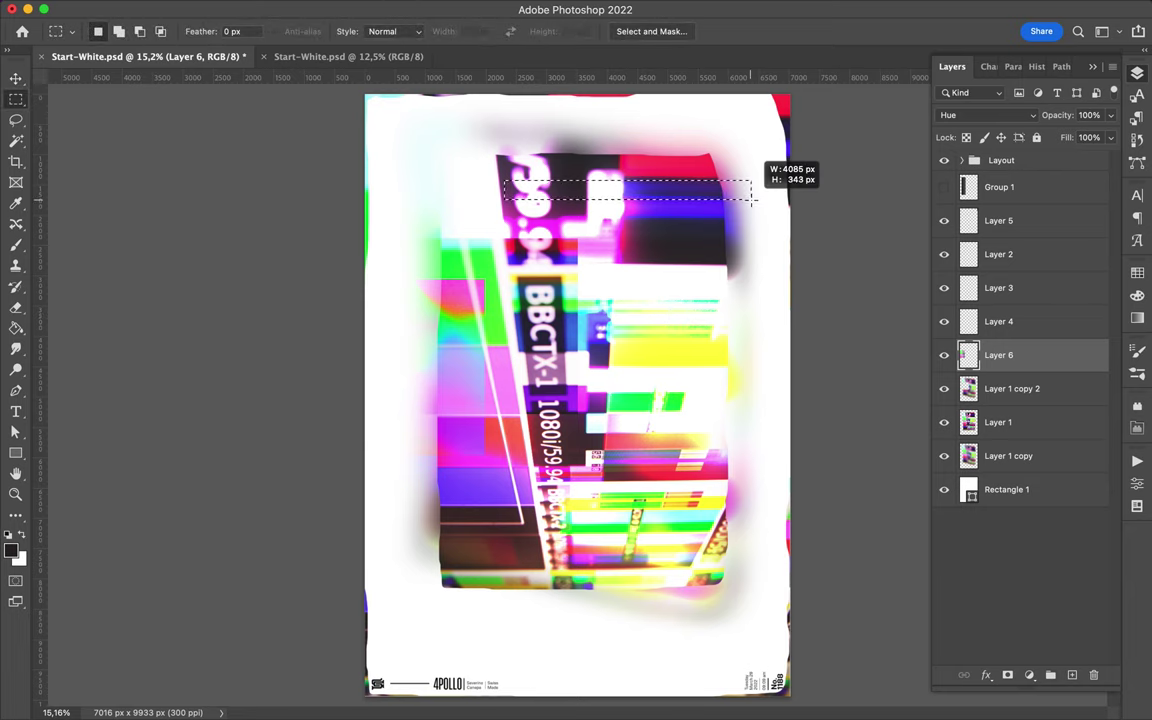
pyautogui.click(1012, 395)
pyautogui.hotkey('ctrl', 'j')
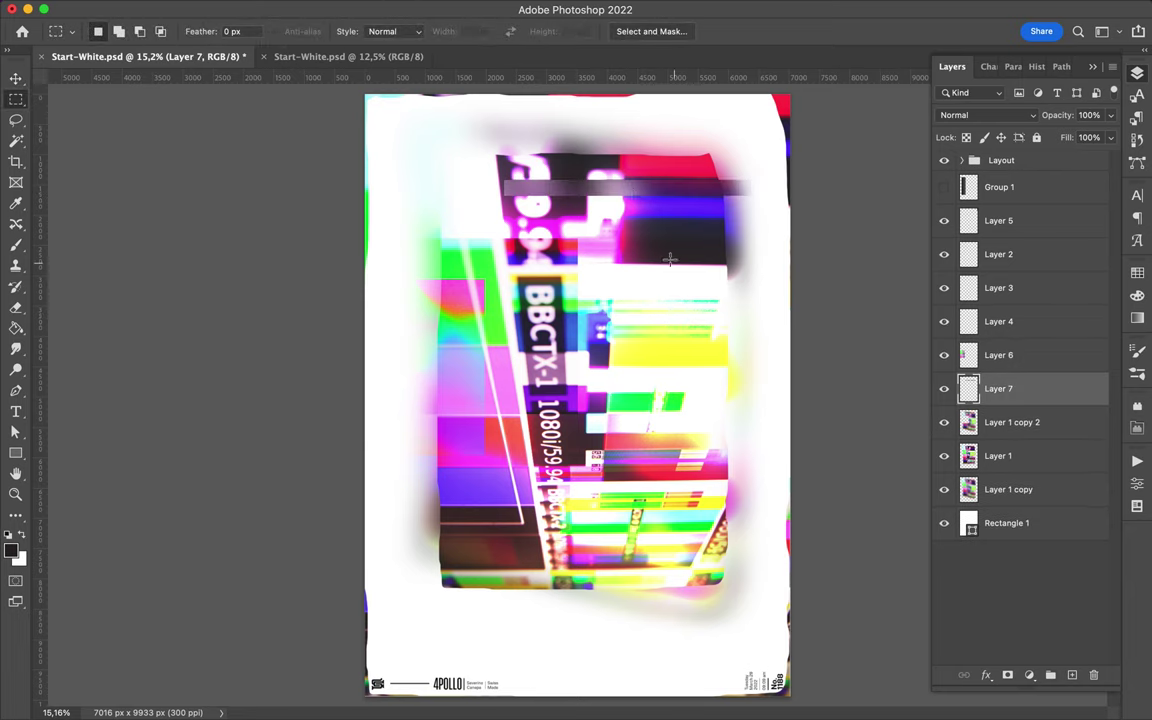
pyautogui.press('v')
pyautogui.moveTo(565, 185); pyautogui.dragTo(595, 200)
pyautogui.click(985, 115)
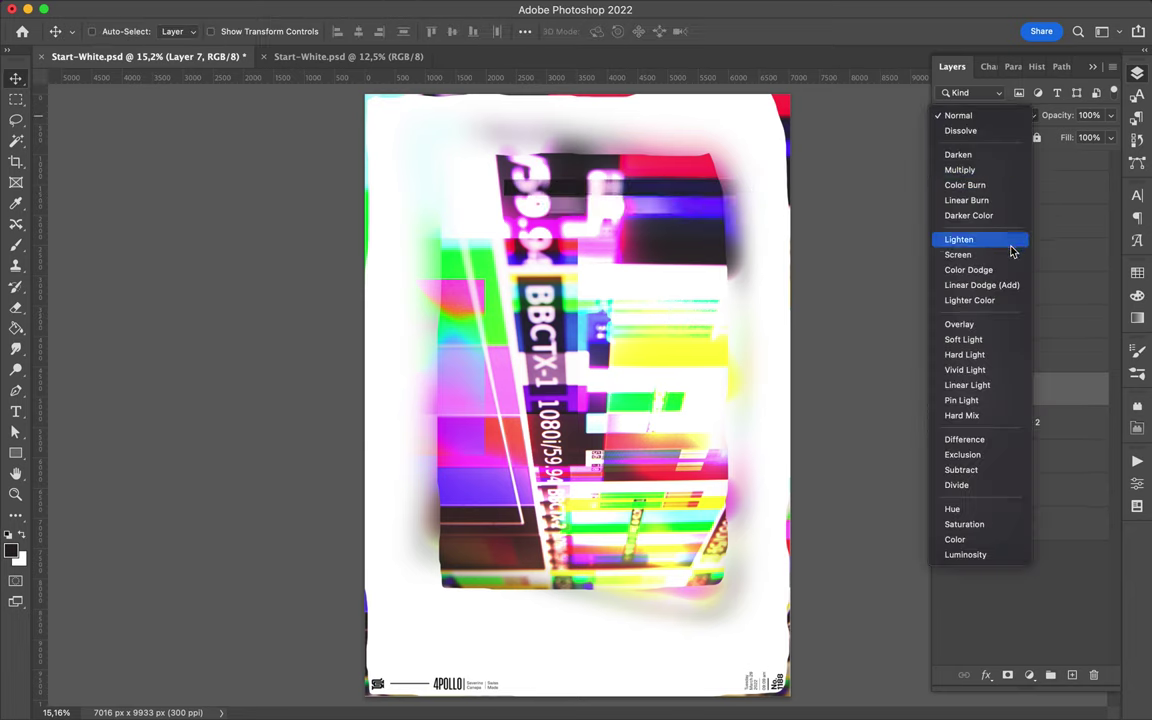
pyautogui.click(968, 269)
pyautogui.moveTo(694, 218); pyautogui.dragTo(658, 199)
# Copy another thin strip across the image to Layer 8, offset it and set it to Multiply
pyautogui.press('m')
pyautogui.hotkey('alt', '[')
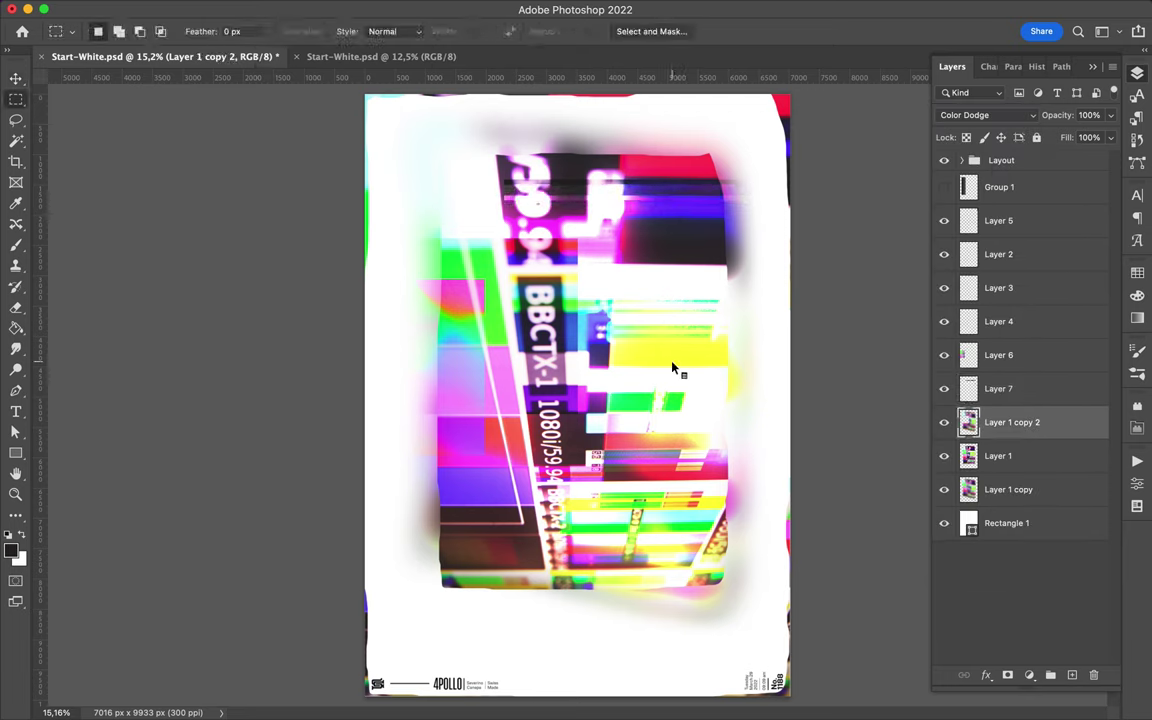
pyautogui.moveTo(521, 351); pyautogui.dragTo(769, 357)
pyautogui.hotkey('ctrl', 'j')
pyautogui.press('v')
pyautogui.moveTo(698, 346); pyautogui.dragTo(682, 365)
pyautogui.click(1022, 119)
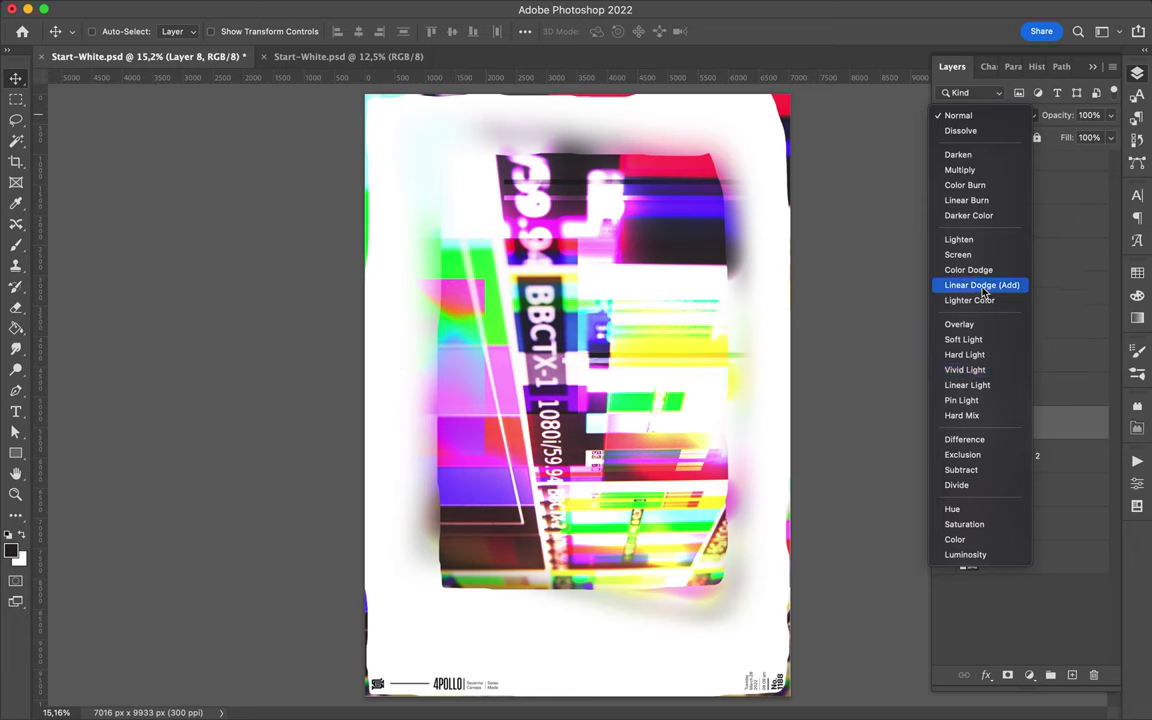
pyautogui.click(965, 170)
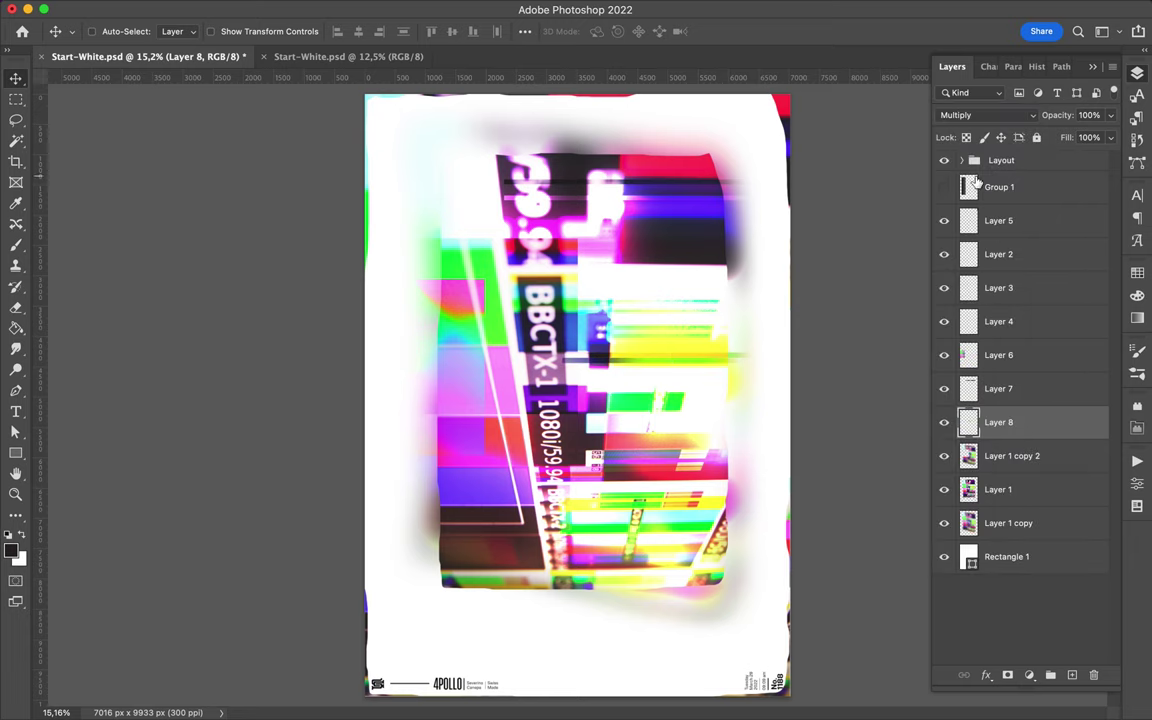
# Marquee many thin horizontal strips across the middle and lower part of Layer 1 copy 2
pyautogui.press('m')
pyautogui.moveTo(640, 261); pyautogui.dragTo(737, 267)
pyautogui.click(1000, 462)
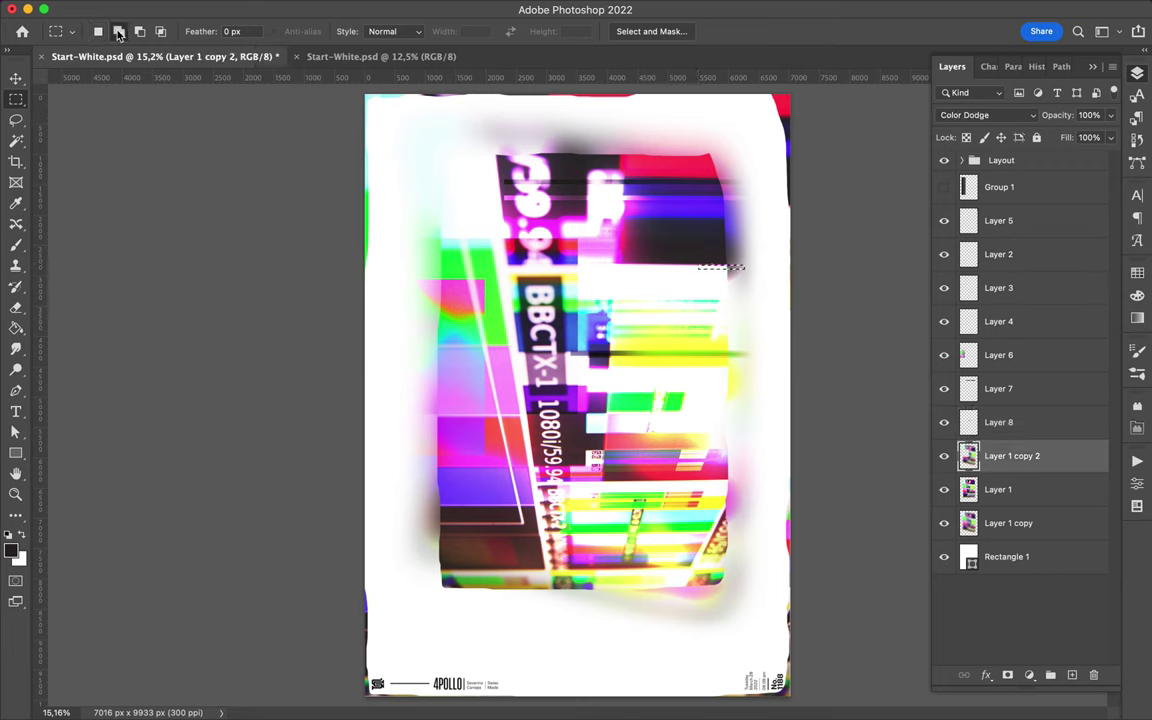
pyautogui.moveTo(618, 309); pyautogui.dragTo(670, 310)
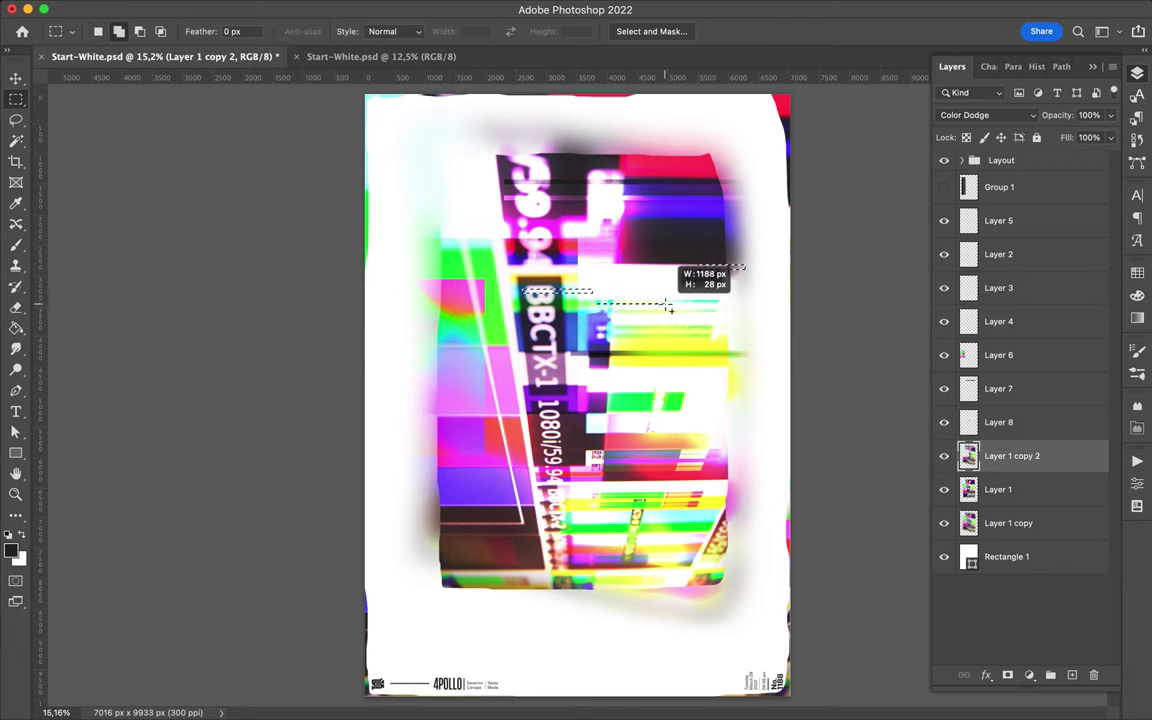
pyautogui.moveTo(572, 326); pyautogui.dragTo(768, 330)
pyautogui.moveTo(397, 361); pyautogui.dragTo(506, 365)
pyautogui.moveTo(591, 383); pyautogui.dragTo(694, 349)
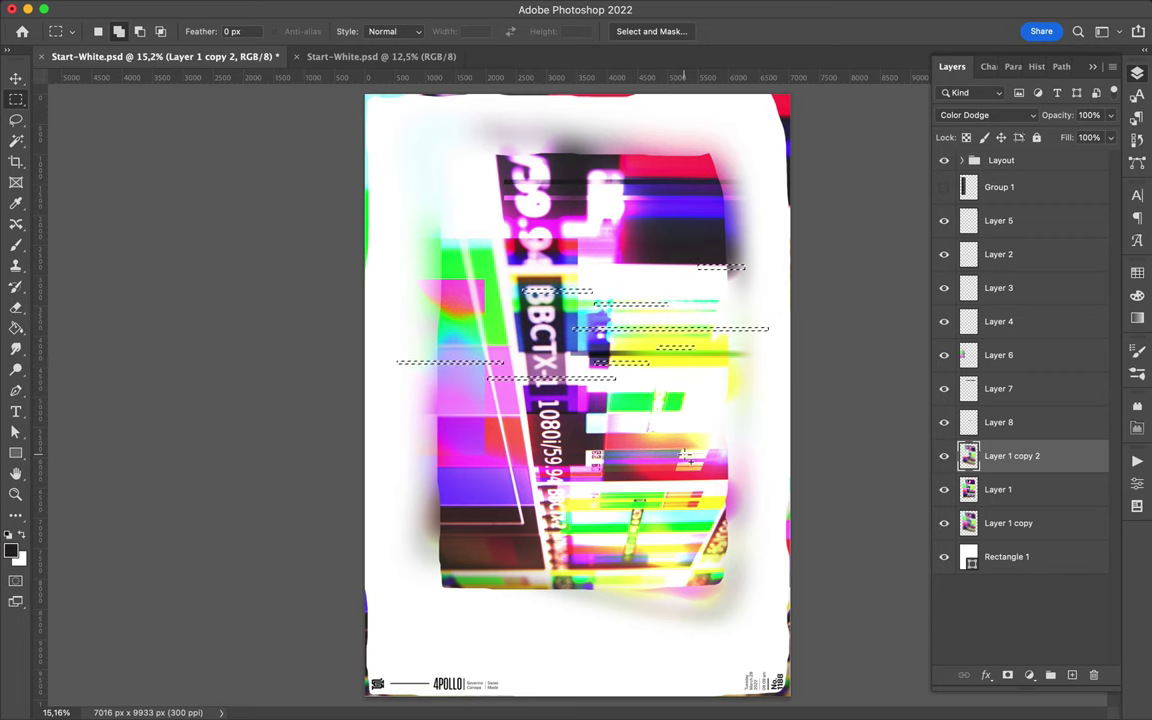
pyautogui.moveTo(740, 463); pyautogui.dragTo(741, 460)
pyautogui.moveTo(582, 483); pyautogui.dragTo(640, 488)
pyautogui.moveTo(505, 503); pyautogui.dragTo(652, 508)
pyautogui.moveTo(454, 535)
pyautogui.mouseDown()
pyautogui.moveTo(510, 550)
pyautogui.moveTo(502, 532)
pyautogui.mouseUp()
pyautogui.moveTo(594, 533)
pyautogui.mouseDown()
pyautogui.moveTo(635, 543)
pyautogui.moveTo(512, 578)
pyautogui.mouseUp()
# Add more thin strips across the upper part of the photo to the selection
pyautogui.moveTo(520, 234); pyautogui.dragTo(459, 241)
pyautogui.moveTo(608, 226); pyautogui.dragTo(640, 233)
pyautogui.moveTo(533, 262); pyautogui.dragTo(636, 271)
pyautogui.moveTo(640, 229); pyautogui.dragTo(697, 235)
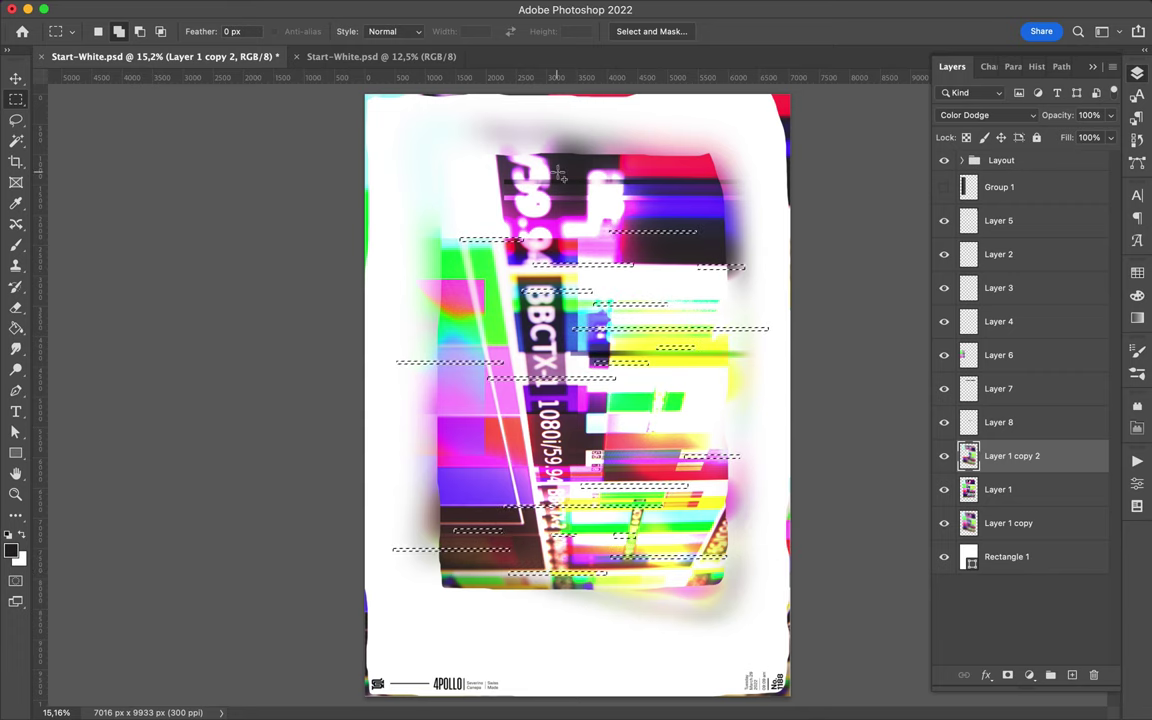
pyautogui.moveTo(650, 175); pyautogui.dragTo(650, 175)
pyautogui.moveTo(482, 169); pyautogui.dragTo(431, 172)
pyautogui.moveTo(672, 201); pyautogui.dragTo(732, 214)
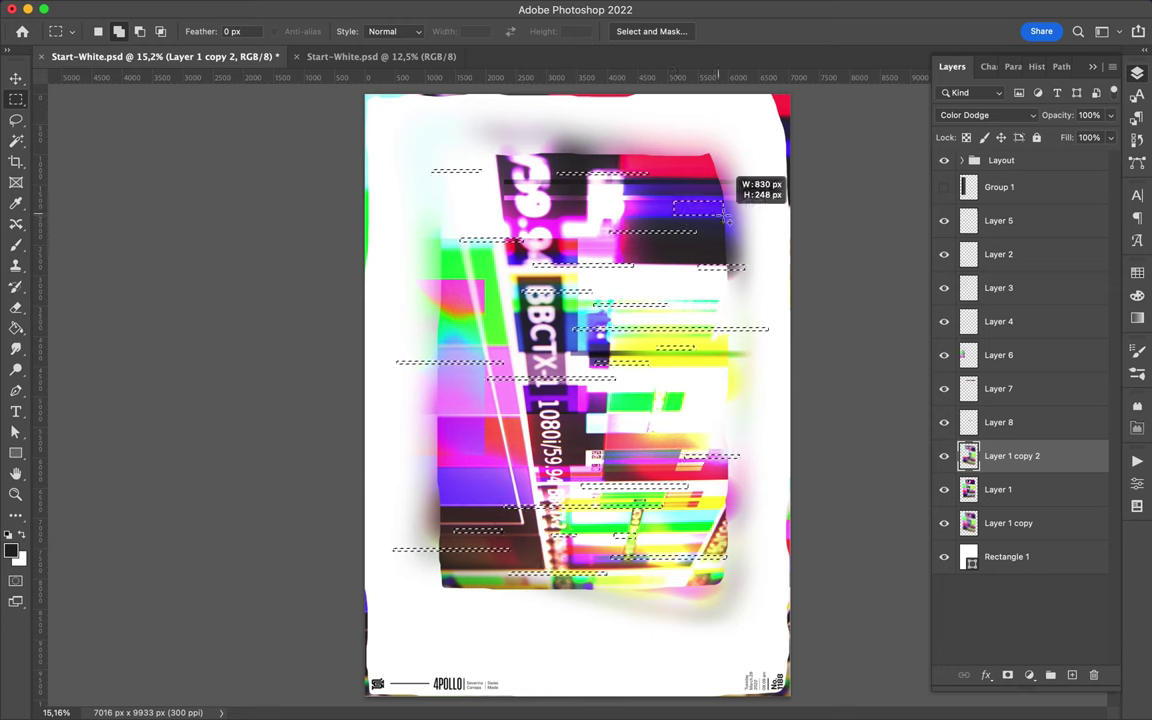
pyautogui.moveTo(615, 254); pyautogui.dragTo(670, 256)
pyautogui.moveTo(520, 206); pyautogui.dragTo(641, 210)
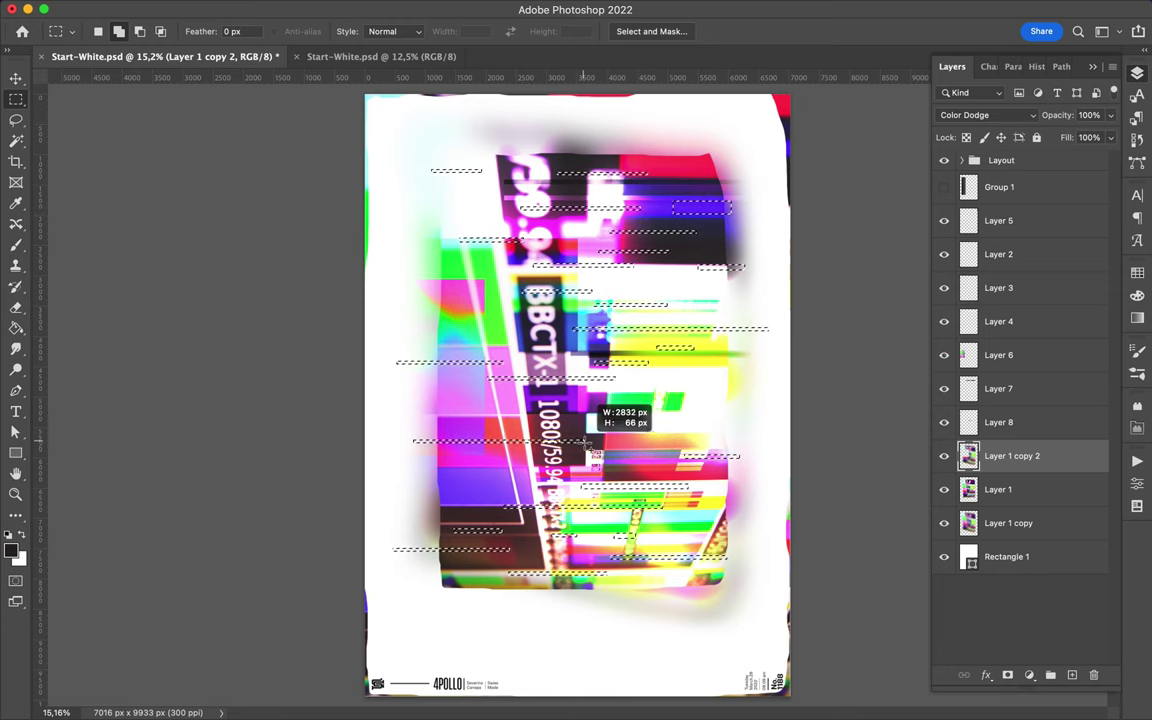
pyautogui.moveTo(588, 443); pyautogui.dragTo(588, 443)
pyautogui.moveTo(755, 430); pyautogui.dragTo(755, 430)
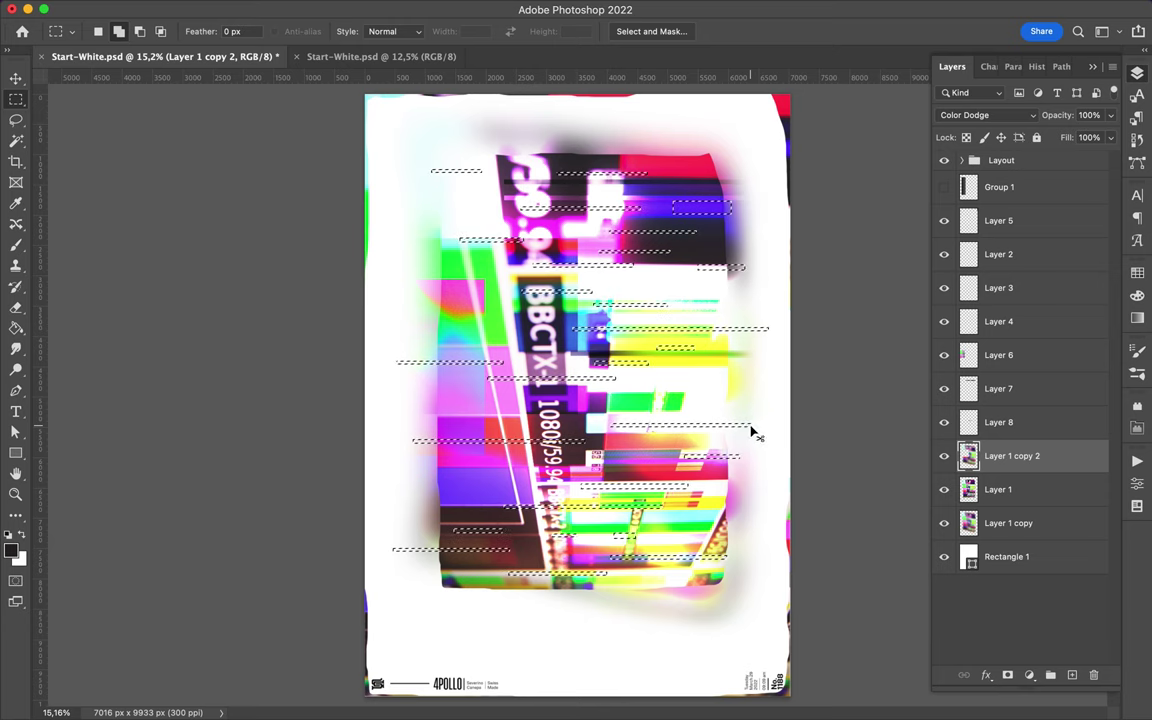
# Copy the strips to Layer 9, shift it sideways, set it to Hue and duplicate it offset
pyautogui.hotkey('ctrl', 'j')
pyautogui.press('v')
pyautogui.moveTo(674, 423); pyautogui.dragTo(703, 428)
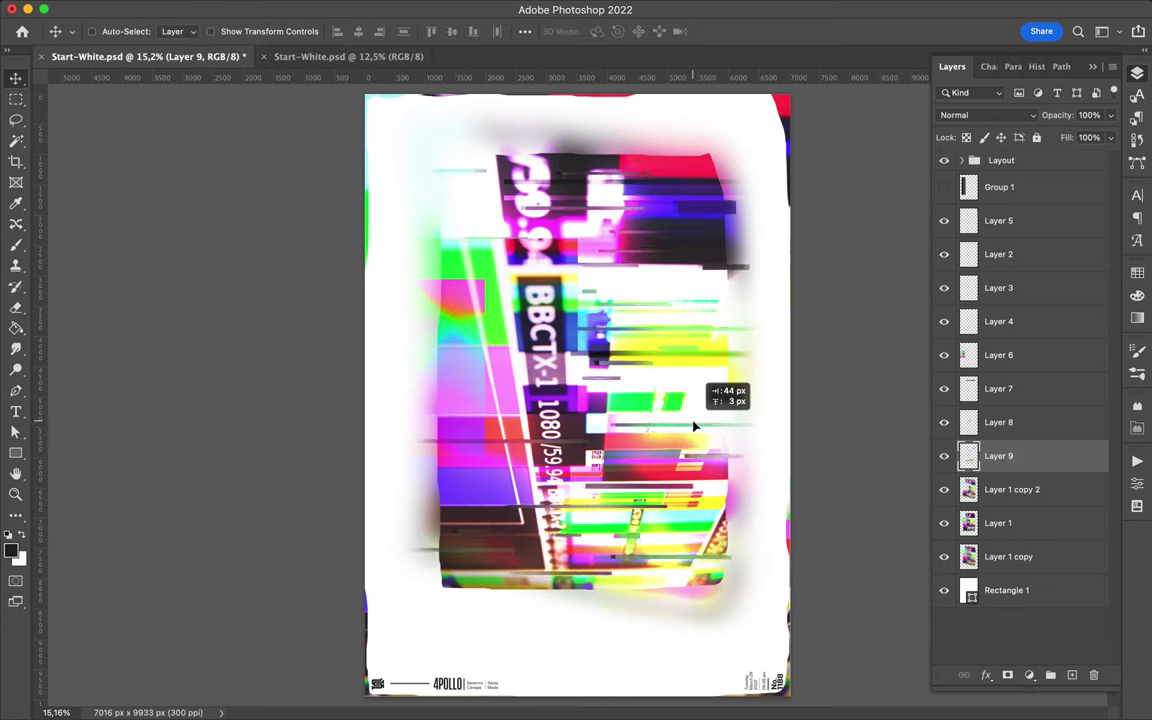
pyautogui.click(985, 115)
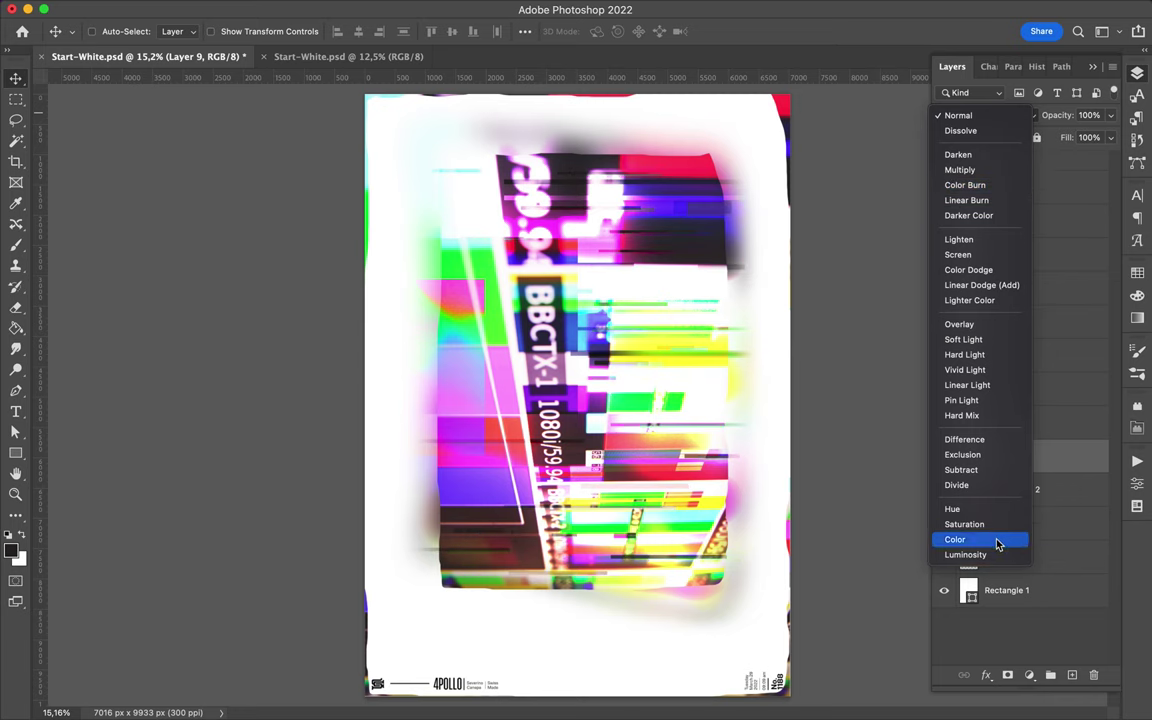
pyautogui.click(985, 509)
pyautogui.moveTo(718, 416)
pyautogui.mouseDown()
pyautogui.moveTo(676, 437)
pyautogui.moveTo(697, 450)
pyautogui.moveTo(565, 445)
pyautogui.mouseUp()
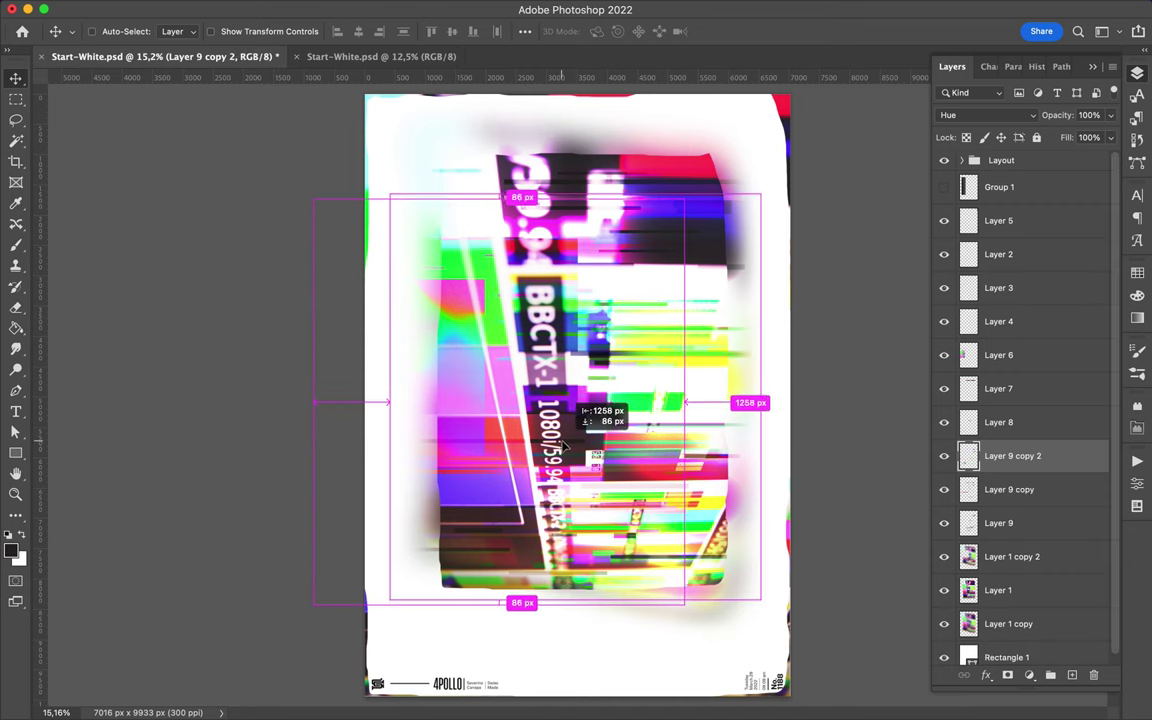
pyautogui.scroll(-1, 1036, 576)
pyautogui.click(990, 615)
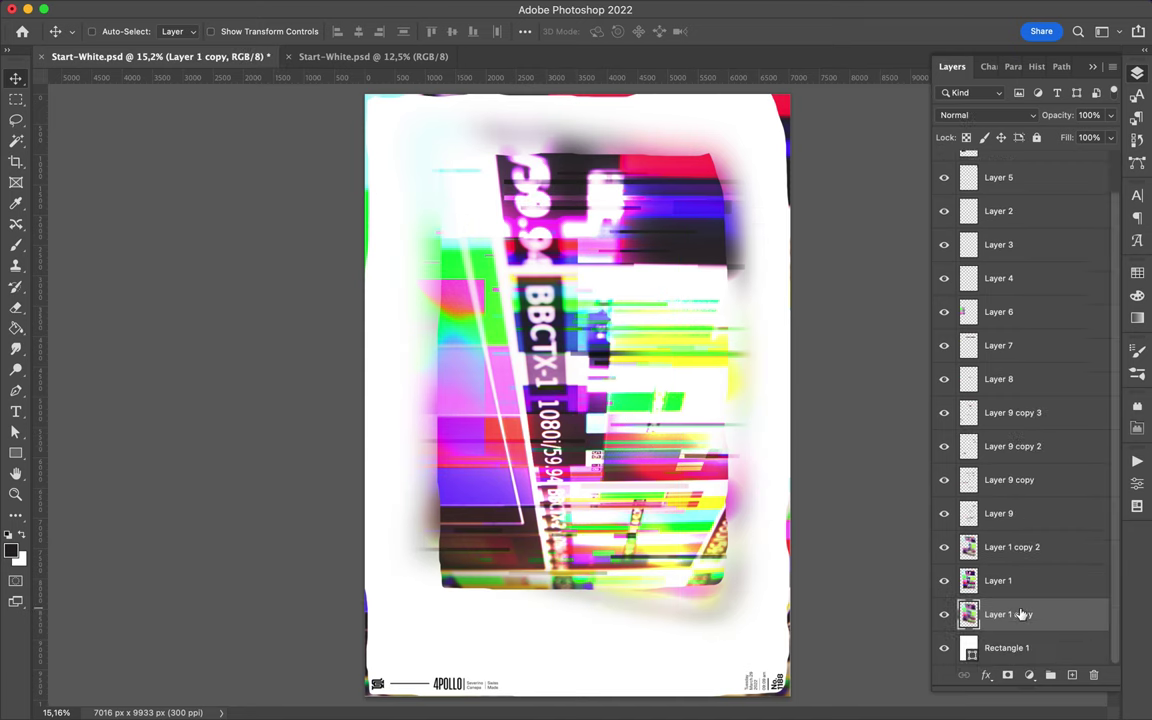
# Marquee thin strips across the lower and middle part of Layer 1 copy
pyautogui.press('m')
pyautogui.moveTo(492, 441); pyautogui.dragTo(425, 446)
pyautogui.moveTo(478, 476); pyautogui.dragTo(660, 481)
pyautogui.moveTo(582, 516); pyautogui.dragTo(645, 520)
pyautogui.moveTo(570, 548); pyautogui.dragTo(420, 558)
pyautogui.moveTo(668, 527); pyautogui.dragTo(740, 564)
pyautogui.moveTo(703, 328); pyautogui.dragTo(563, 348)
pyautogui.moveTo(461, 369); pyautogui.dragTo(592, 387)
# Add more thin strips across the upper and lower photo to the selection
pyautogui.moveTo(530, 212); pyautogui.dragTo(663, 217)
pyautogui.moveTo(443, 157); pyautogui.dragTo(533, 170)
pyautogui.moveTo(603, 165); pyautogui.dragTo(745, 172)
pyautogui.moveTo(646, 192); pyautogui.dragTo(707, 197)
pyautogui.moveTo(444, 241); pyautogui.dragTo(603, 247)
pyautogui.moveTo(778, 266)
pyautogui.mouseDown()
pyautogui.moveTo(570, 270)
pyautogui.moveTo(611, 286)
pyautogui.mouseUp()
pyautogui.moveTo(634, 366); pyautogui.dragTo(674, 379)
pyautogui.moveTo(486, 415); pyautogui.dragTo(535, 425)
pyautogui.moveTo(411, 497); pyautogui.dragTo(525, 520)
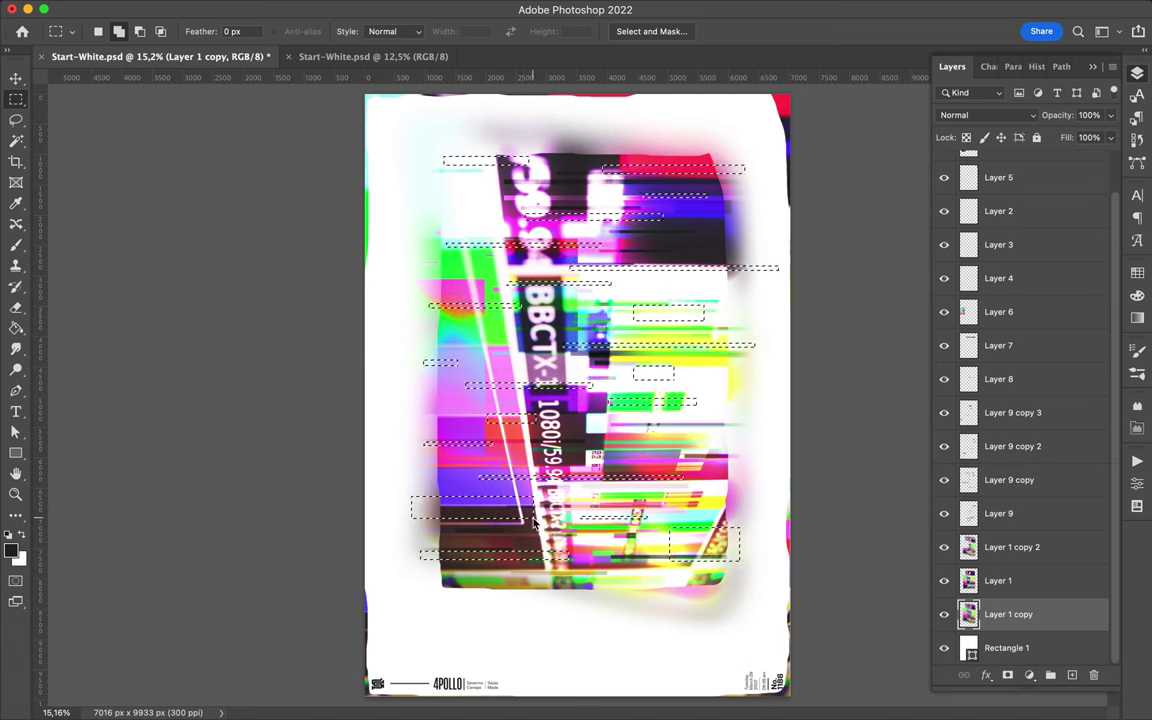
# Copy the strips to Layer 10 above Layer 9 copy 2, set Linear Dodge (Add), and shift it
pyautogui.hotkey('ctrl', 'j')
pyautogui.moveTo(1028, 614); pyautogui.dragTo(1022, 448)
pyautogui.click(1008, 117)
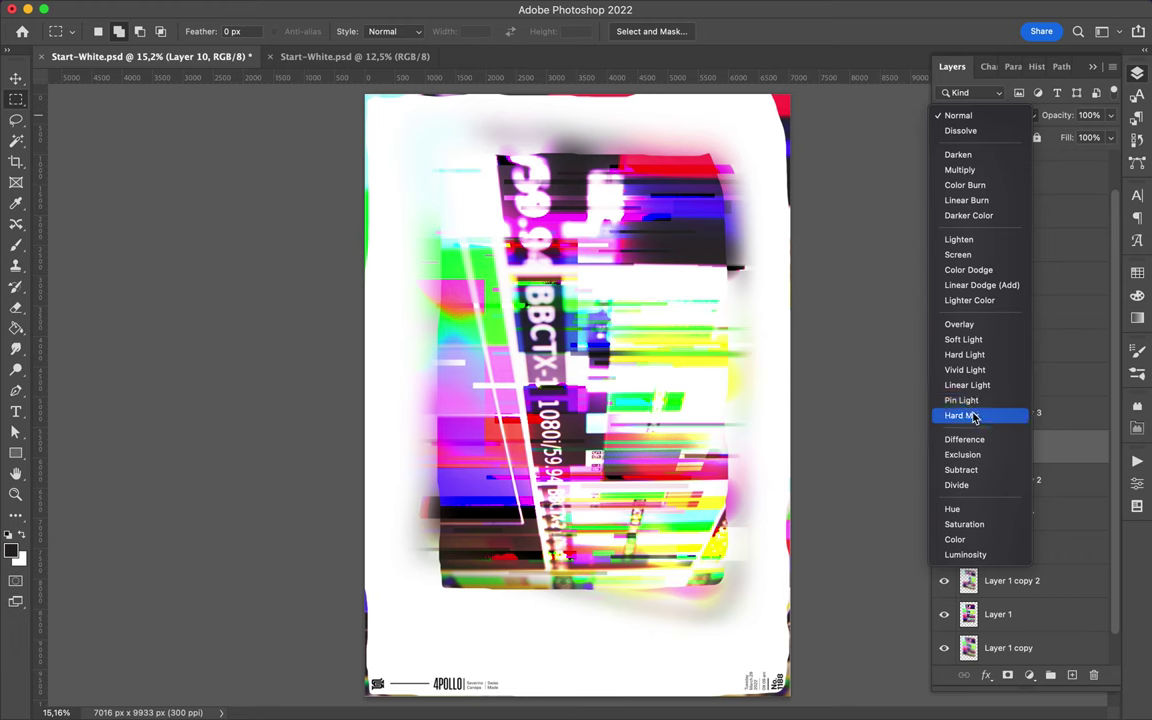
pyautogui.click(972, 285)
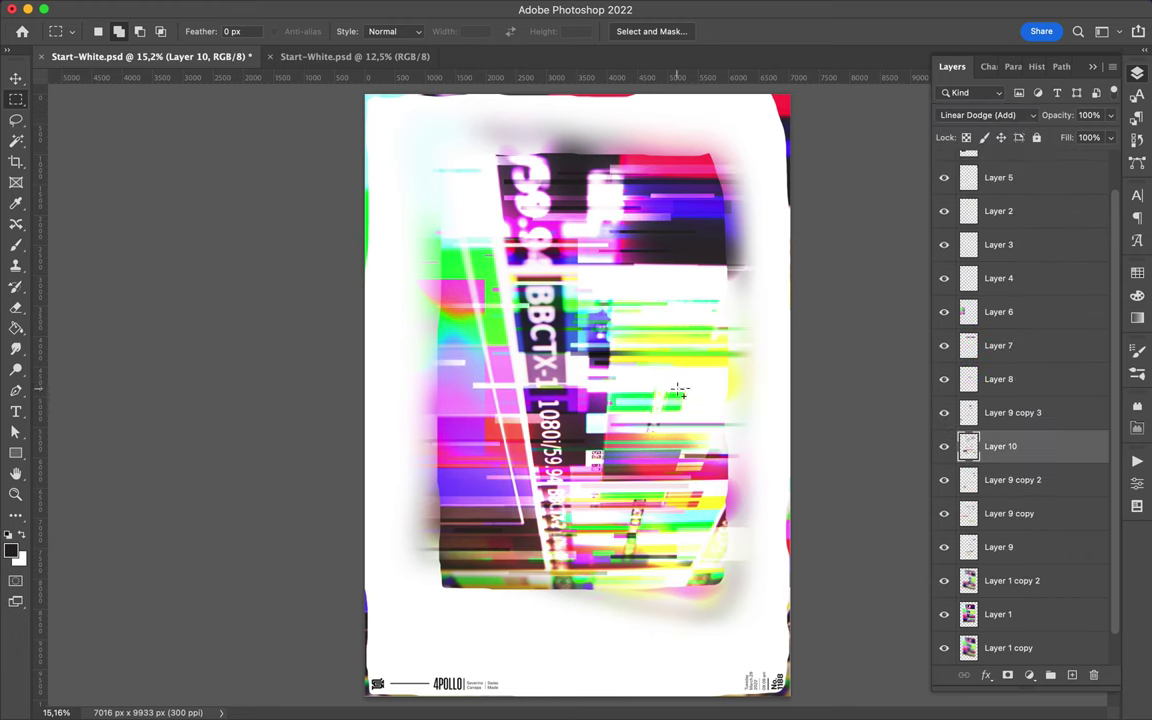
pyautogui.moveTo(474, 306); pyautogui.dragTo(508, 455)
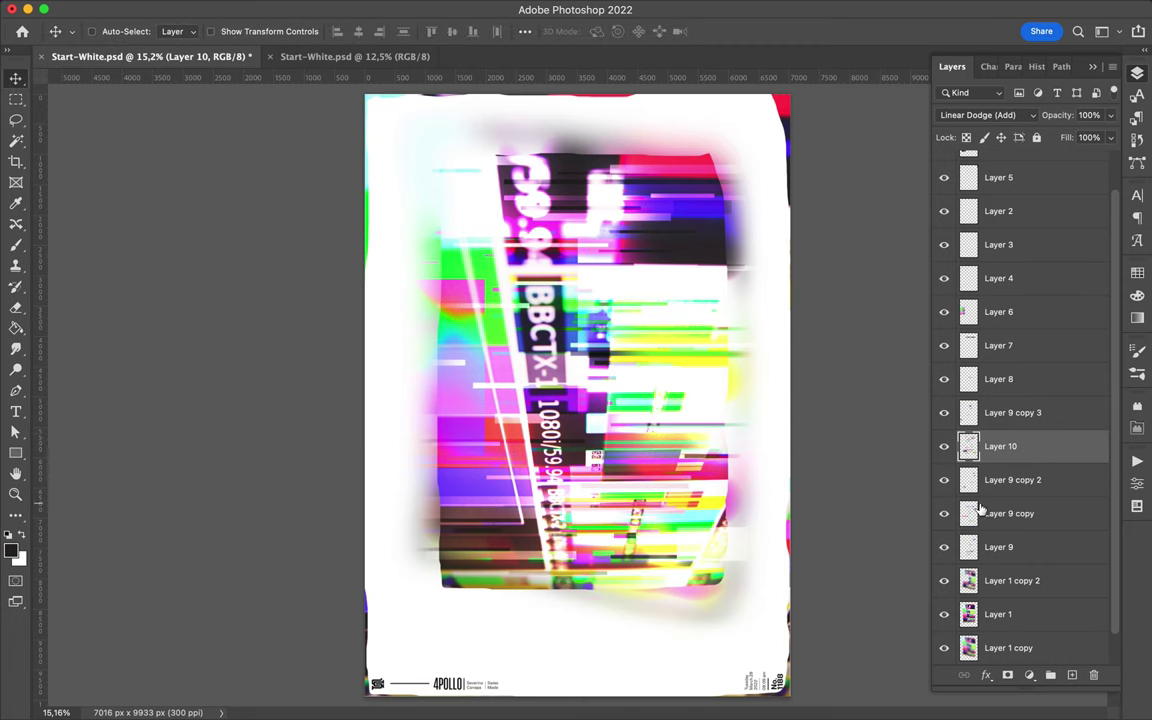
# On Layer 1, select about fifteen scattered horizontal strips across the photo
pyautogui.click(1010, 613)
pyautogui.moveTo(476, 425); pyautogui.dragTo(541, 352)
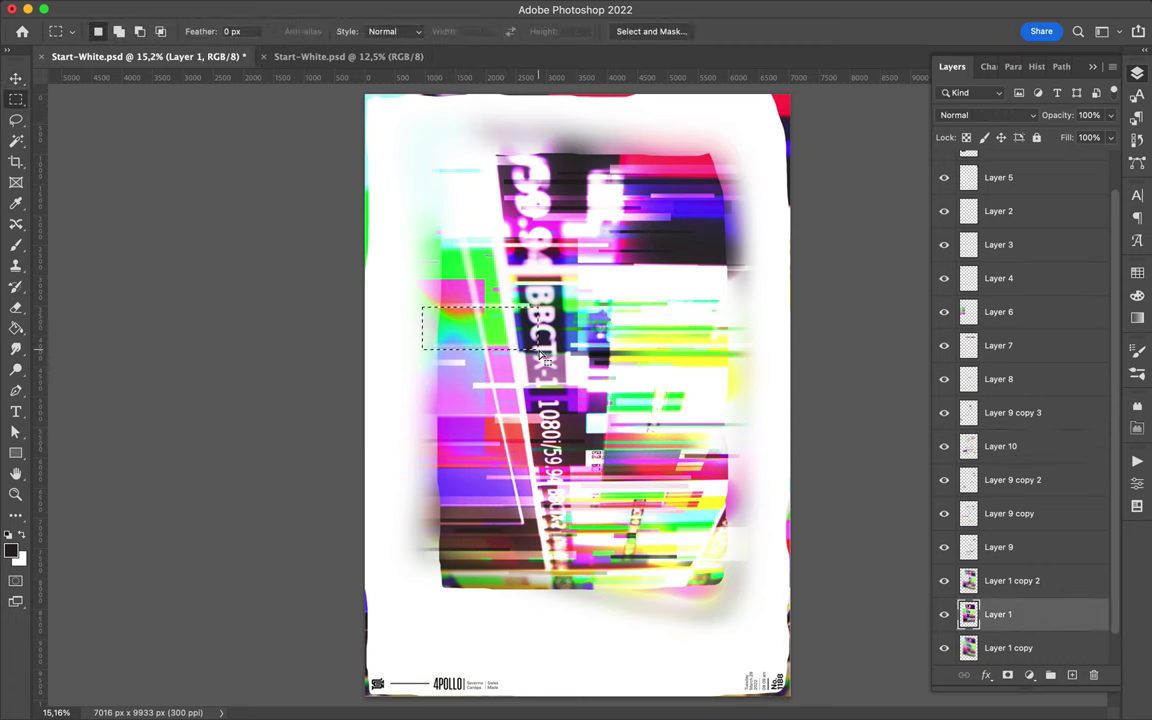
pyautogui.moveTo(488, 470); pyautogui.dragTo(482, 464)
pyautogui.moveTo(417, 490); pyautogui.dragTo(771, 527)
pyautogui.moveTo(430, 537); pyautogui.dragTo(478, 541)
pyautogui.moveTo(541, 566); pyautogui.dragTo(669, 592)
pyautogui.moveTo(615, 250); pyautogui.dragTo(733, 291)
pyautogui.moveTo(566, 200); pyautogui.dragTo(479, 224)
pyautogui.moveTo(510, 170); pyautogui.dragTo(396, 177)
pyautogui.moveTo(622, 155)
pyautogui.mouseDown()
pyautogui.moveTo(727, 195)
pyautogui.moveTo(545, 192)
pyautogui.mouseUp()
pyautogui.moveTo(417, 245); pyautogui.dragTo(500, 251)
pyautogui.moveTo(507, 373)
pyautogui.mouseDown()
pyautogui.moveTo(410, 400)
pyautogui.moveTo(451, 419)
pyautogui.moveTo(586, 414)
pyautogui.mouseUp()
pyautogui.moveTo(581, 347)
pyautogui.mouseDown()
pyautogui.moveTo(757, 365)
pyautogui.moveTo(647, 360)
pyautogui.moveTo(759, 380)
pyautogui.mouseUp()
pyautogui.moveTo(604, 296); pyautogui.dragTo(598, 292)
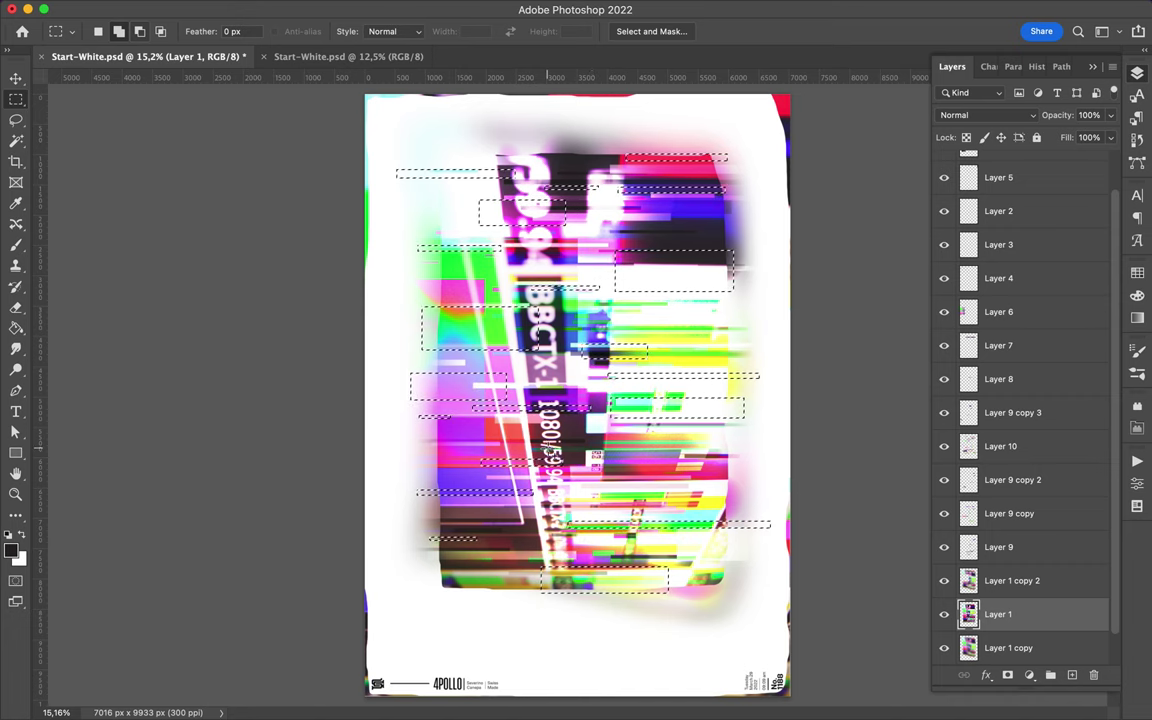
pyautogui.moveTo(608, 457); pyautogui.dragTo(703, 495)
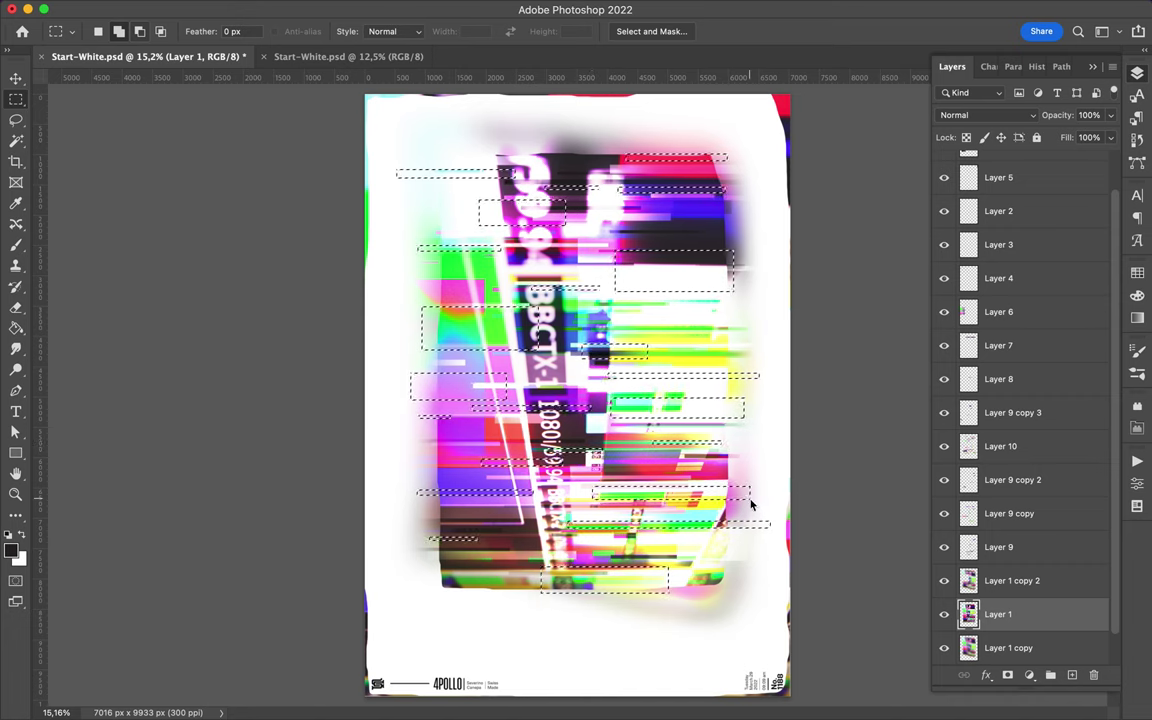
# Copy the strips to Layer 11, shift it down and enlarge it to about 116%
pyautogui.hotkey('ctrl', 'j')
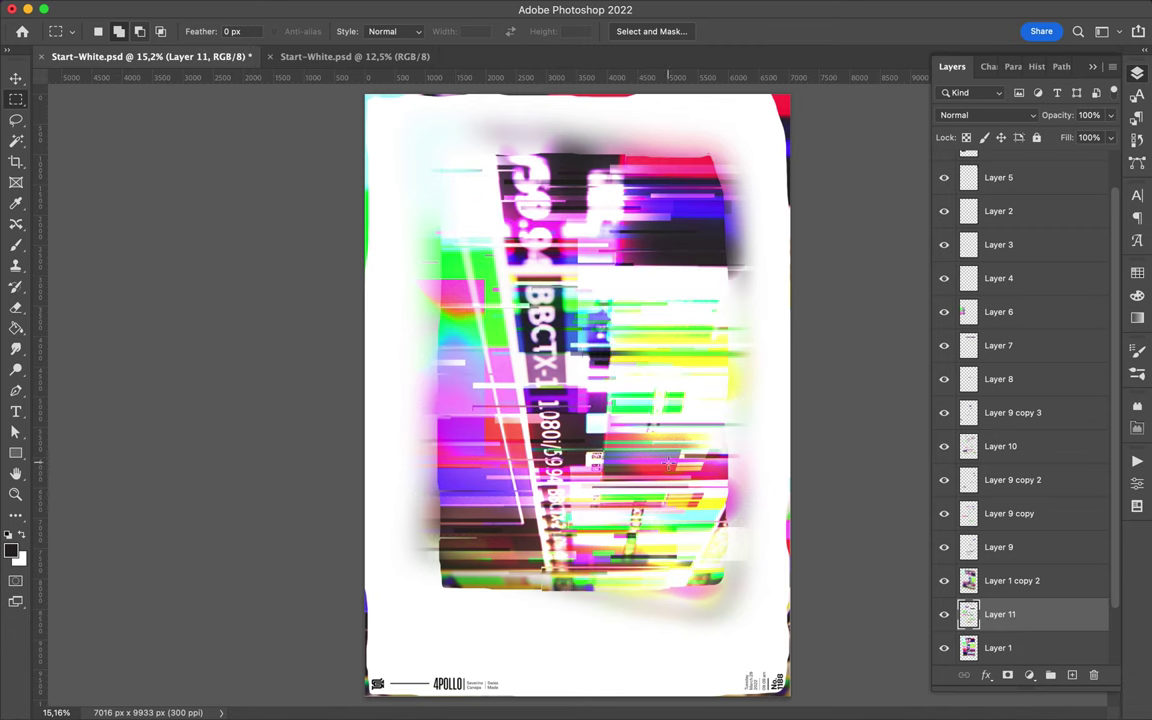
pyautogui.press('v')
pyautogui.moveTo(636, 559); pyautogui.dragTo(642, 609)
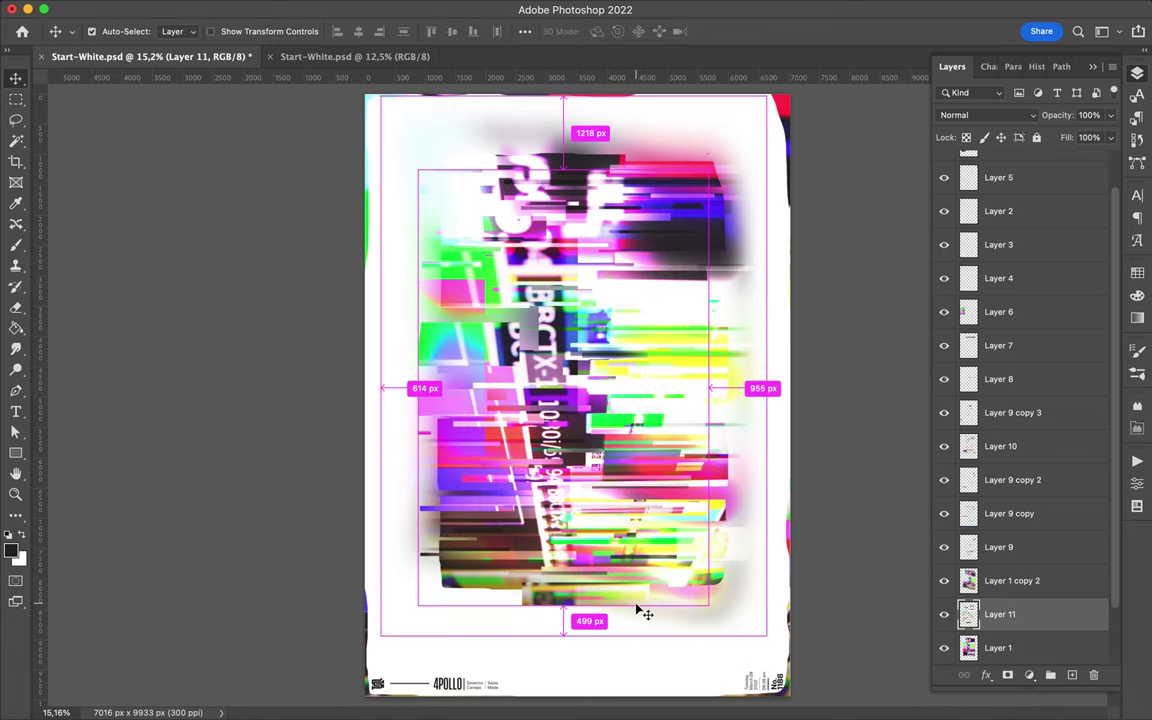
pyautogui.hotkey('ctrl', 't')
pyautogui.moveTo(721, 598); pyautogui.dragTo(745, 660)
pyautogui.moveTo(418, 171); pyautogui.dragTo(395, 160)
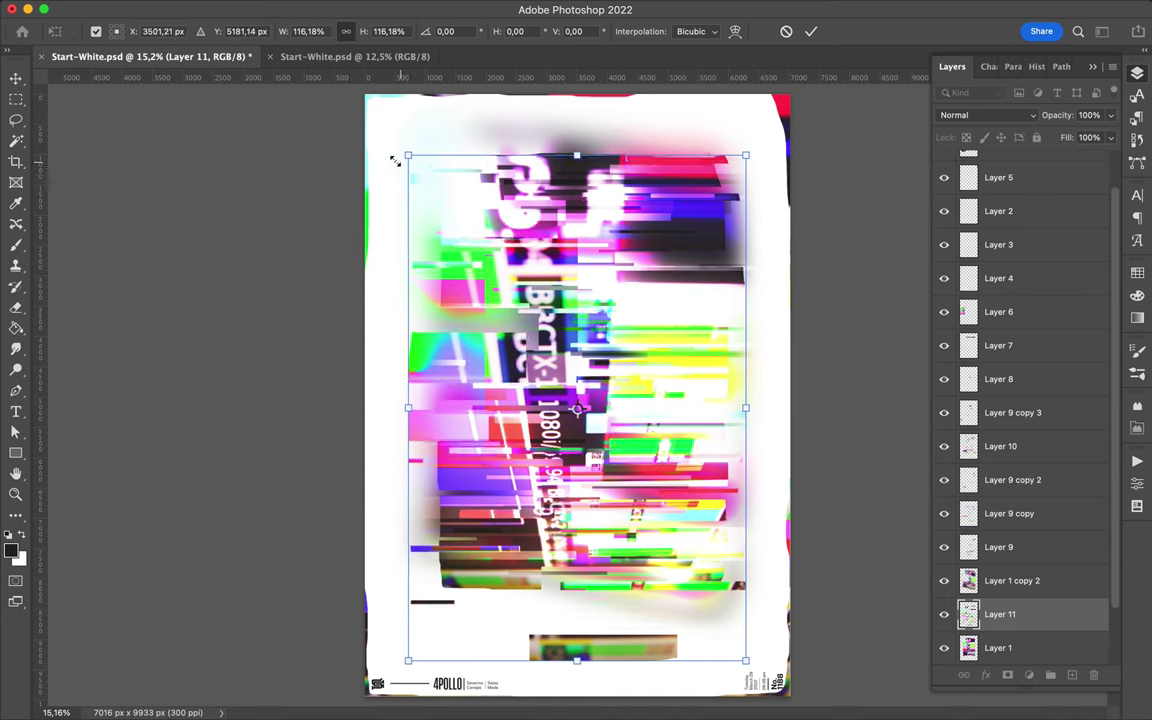
pyautogui.press('Return')
pyautogui.moveTo(516, 360); pyautogui.dragTo(527, 348)
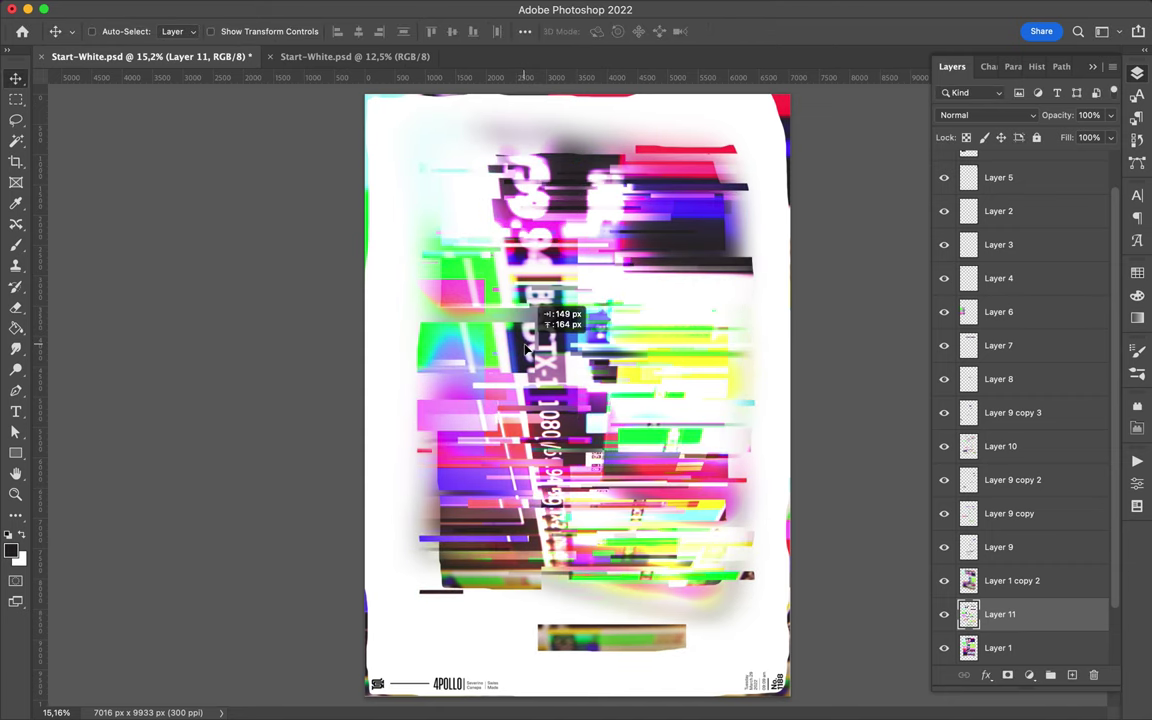
# Blend Layer 11 in Color, offset it, and set Layer 11 copy to Hard Light
pyautogui.click(1015, 115)
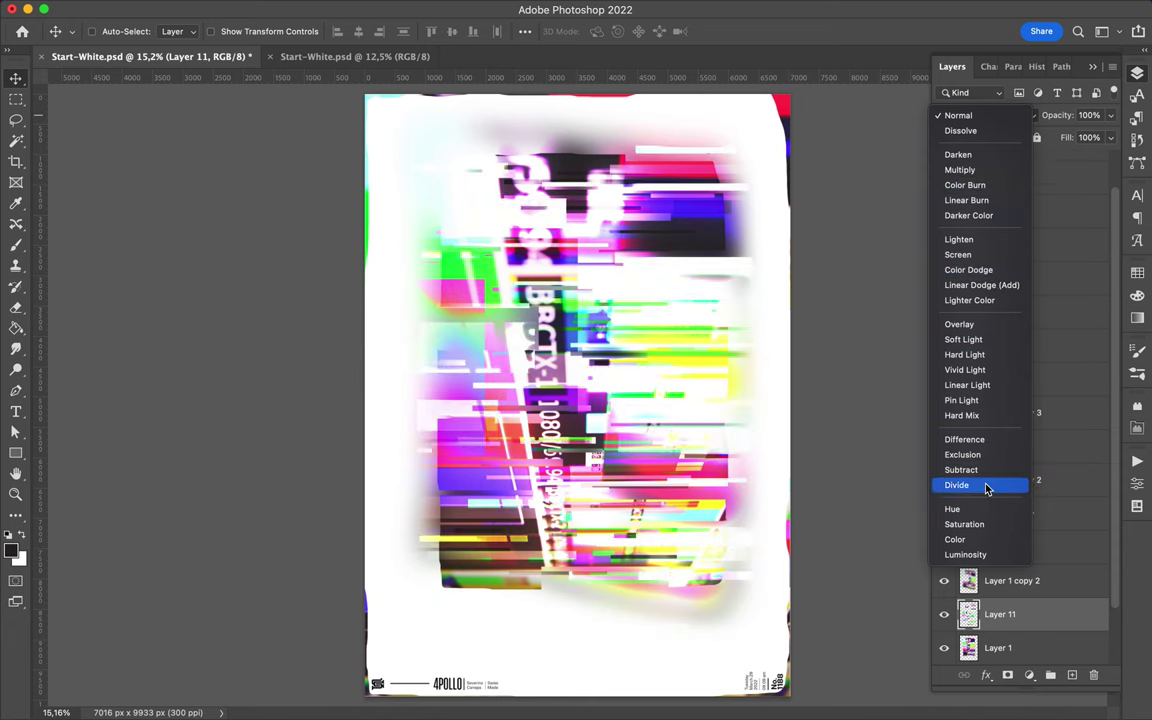
pyautogui.click(955, 539)
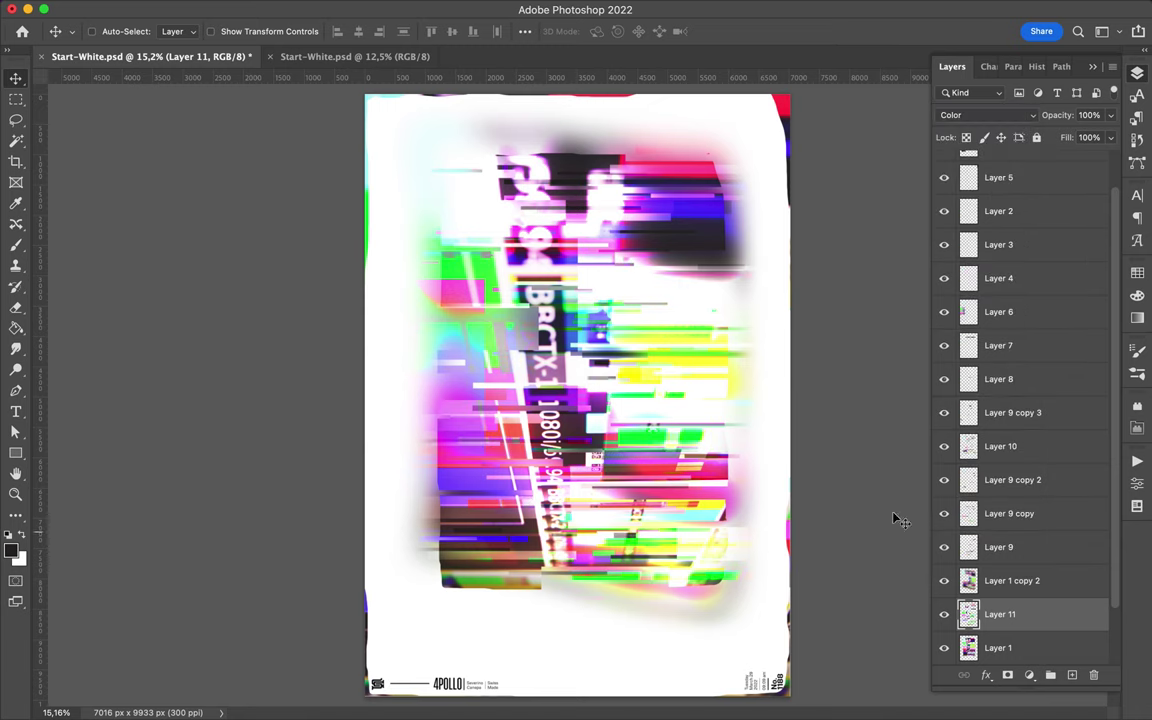
pyautogui.moveTo(650, 377); pyautogui.dragTo(650, 419)
pyautogui.click(985, 115)
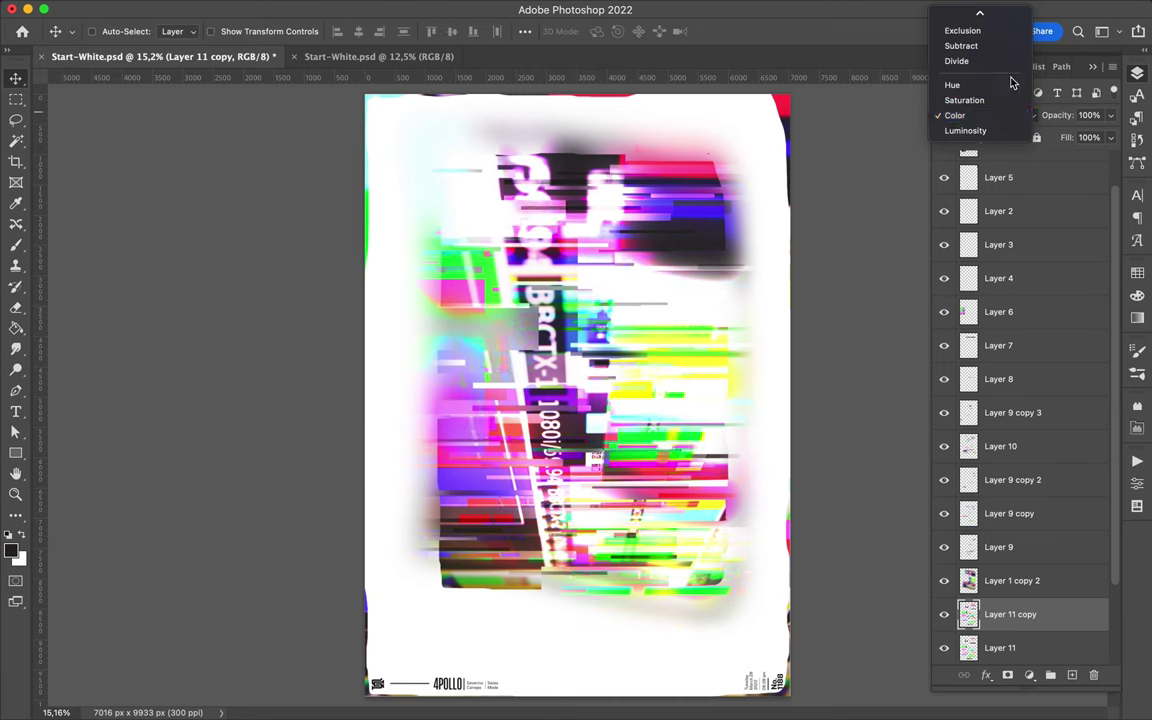
pyautogui.click(965, 98)
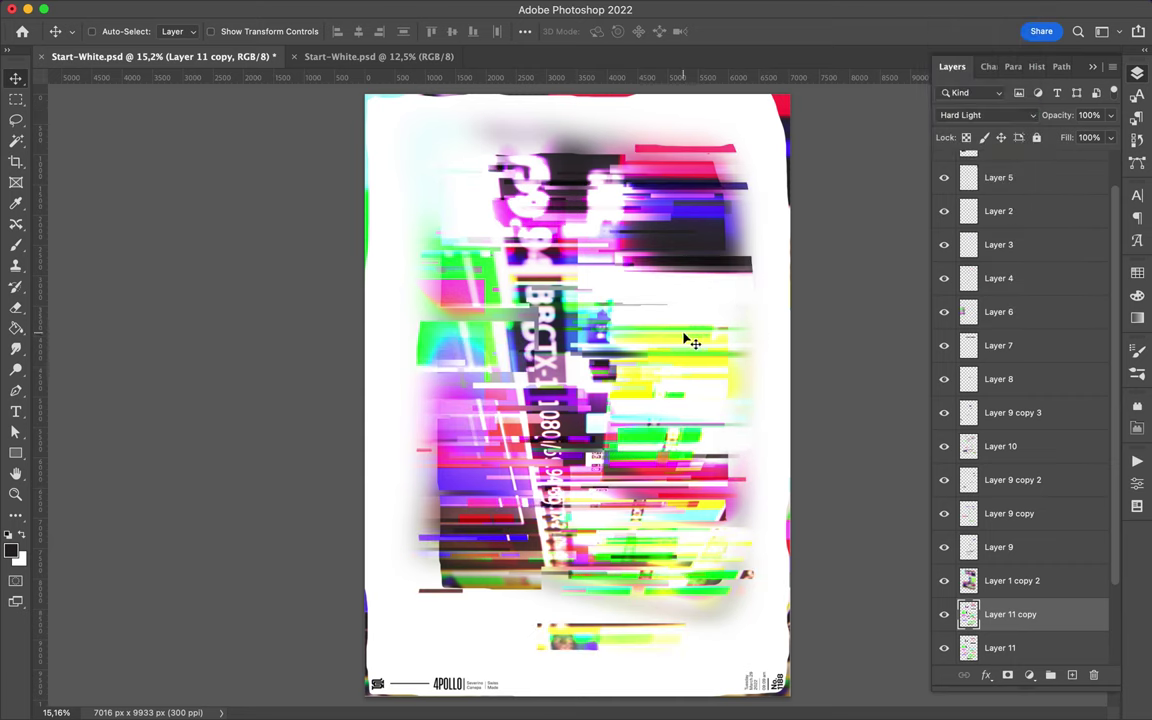
pyautogui.click(965, 578)
# Marquee-select about eleven thin horizontal strips on Layer 1 copy 2
pyautogui.press('m')
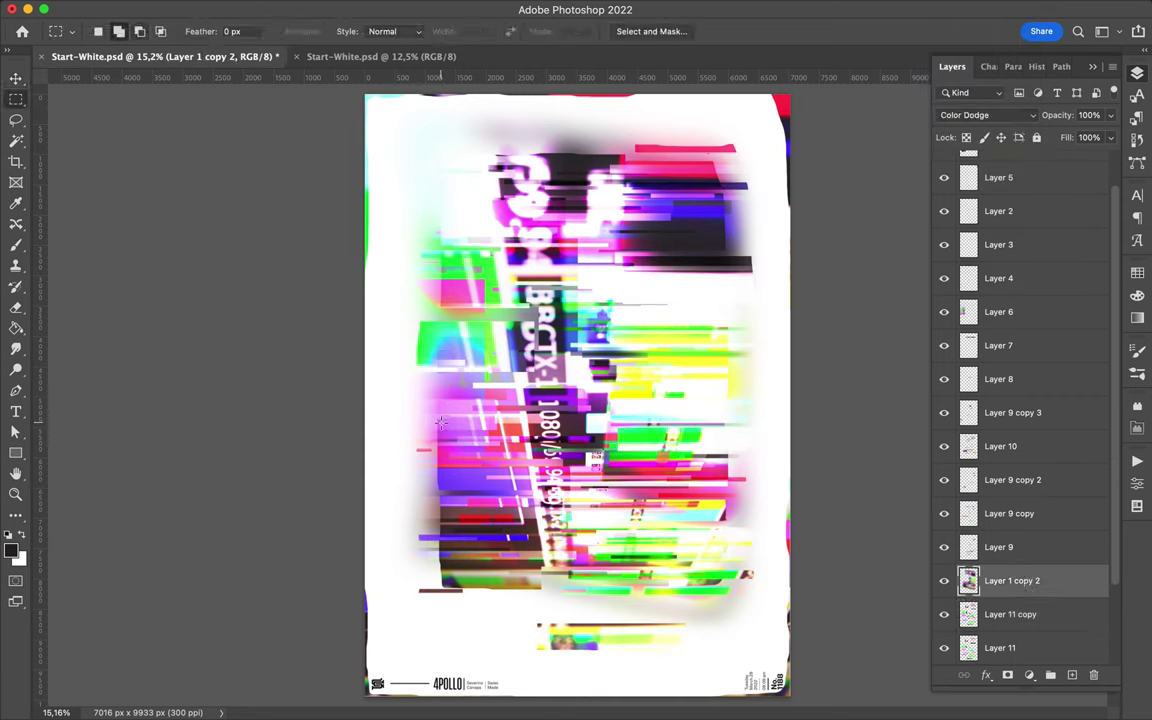
pyautogui.moveTo(631, 466)
pyautogui.mouseDown()
pyautogui.moveTo(725, 490)
pyautogui.moveTo(762, 537)
pyautogui.mouseUp()
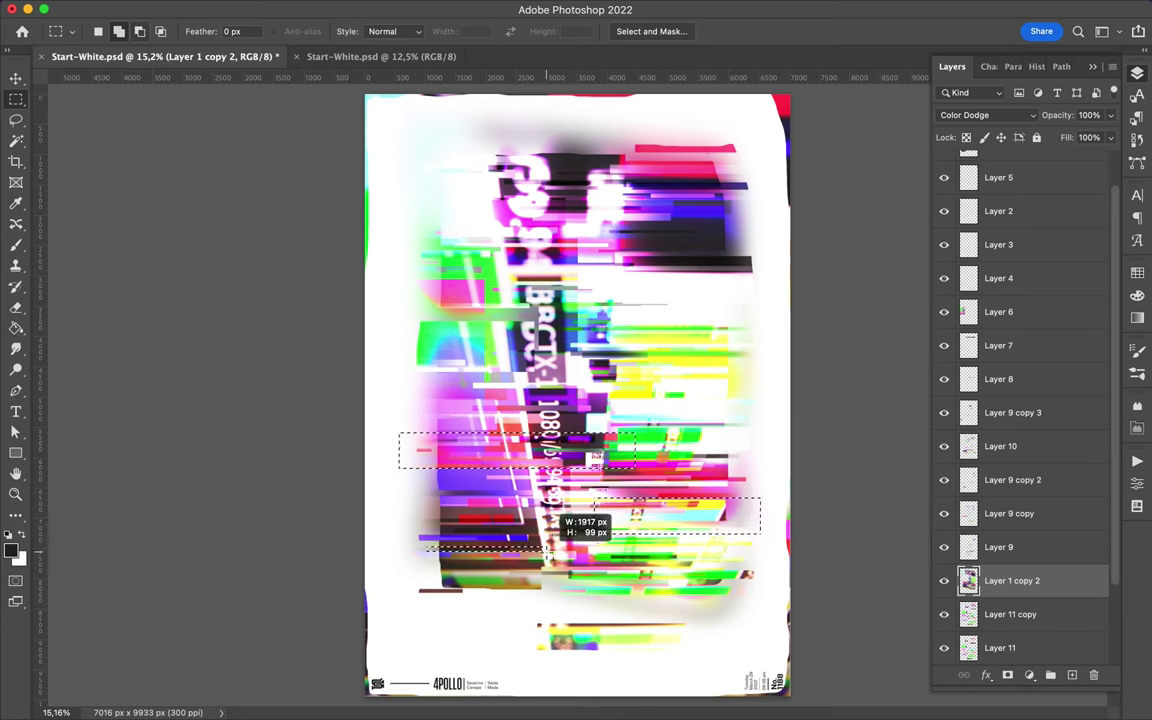
pyautogui.moveTo(720, 338); pyautogui.dragTo(685, 327)
pyautogui.moveTo(508, 362); pyautogui.dragTo(695, 378)
pyautogui.moveTo(785, 400)
pyautogui.mouseDown()
pyautogui.moveTo(588, 408)
pyautogui.moveTo(745, 465)
pyautogui.moveTo(612, 480)
pyautogui.mouseUp()
pyautogui.moveTo(421, 481); pyautogui.dragTo(520, 488)
pyautogui.moveTo(432, 240); pyautogui.dragTo(575, 258)
pyautogui.moveTo(590, 188); pyautogui.dragTo(655, 195)
pyautogui.moveTo(560, 210)
pyautogui.mouseDown()
pyautogui.moveTo(687, 220)
pyautogui.moveTo(742, 262)
pyautogui.mouseUp()
pyautogui.moveTo(404, 219); pyautogui.dragTo(490, 225)
pyautogui.moveTo(403, 301); pyautogui.dragTo(428, 305)
pyautogui.moveTo(598, 291)
pyautogui.mouseDown()
pyautogui.moveTo(575, 298)
pyautogui.moveTo(678, 283)
pyautogui.mouseUp()
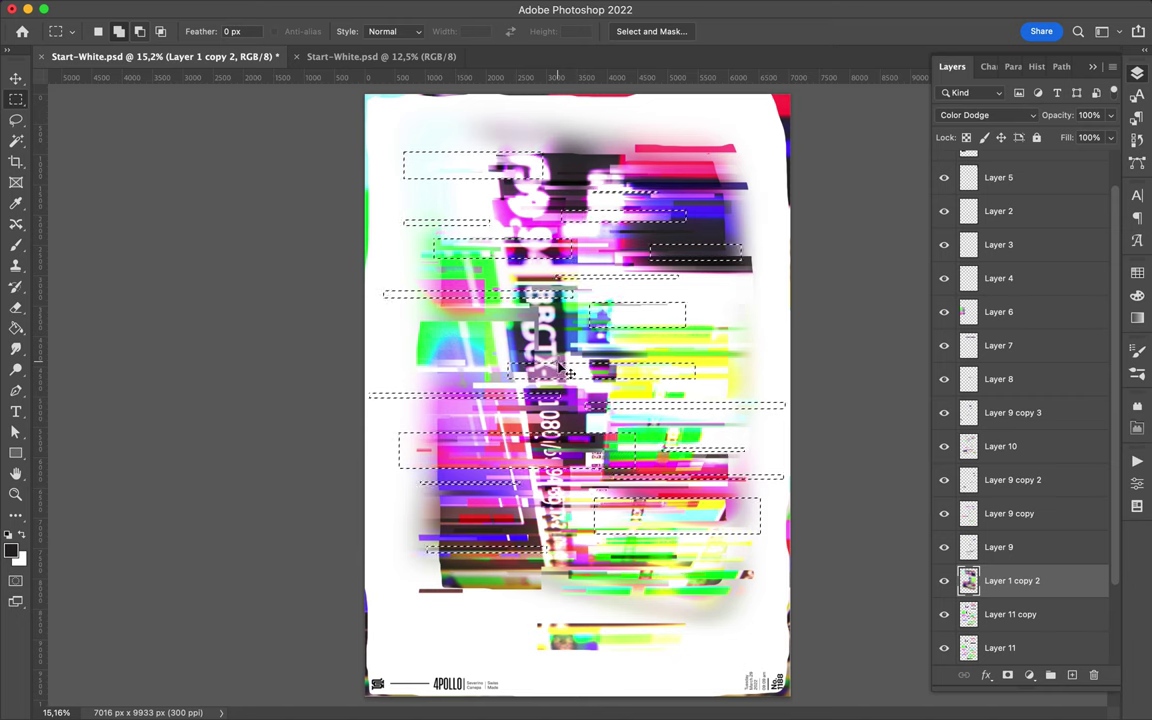
# Copy the strips to Layer 12, shift it slightly right and blend it in Linear Light
pyautogui.press('super+j')
pyautogui.press('v')
pyautogui.moveTo(628, 323); pyautogui.dragTo(648, 323)
pyautogui.click(1013, 114)
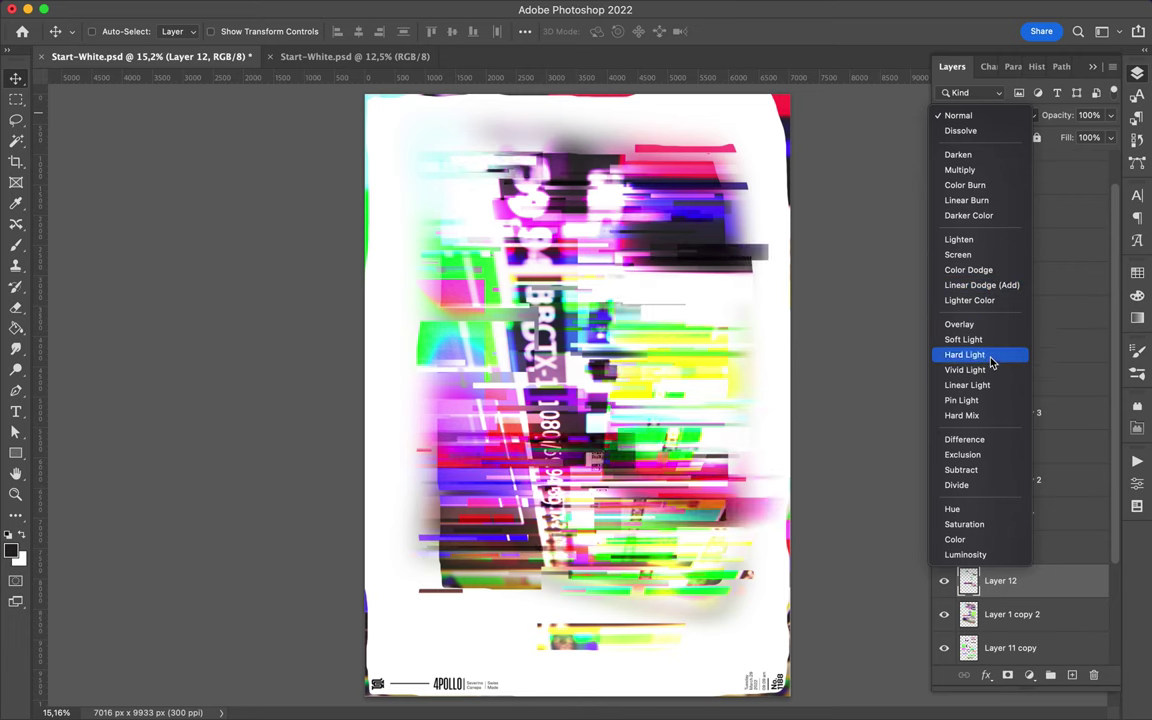
pyautogui.click(988, 388)
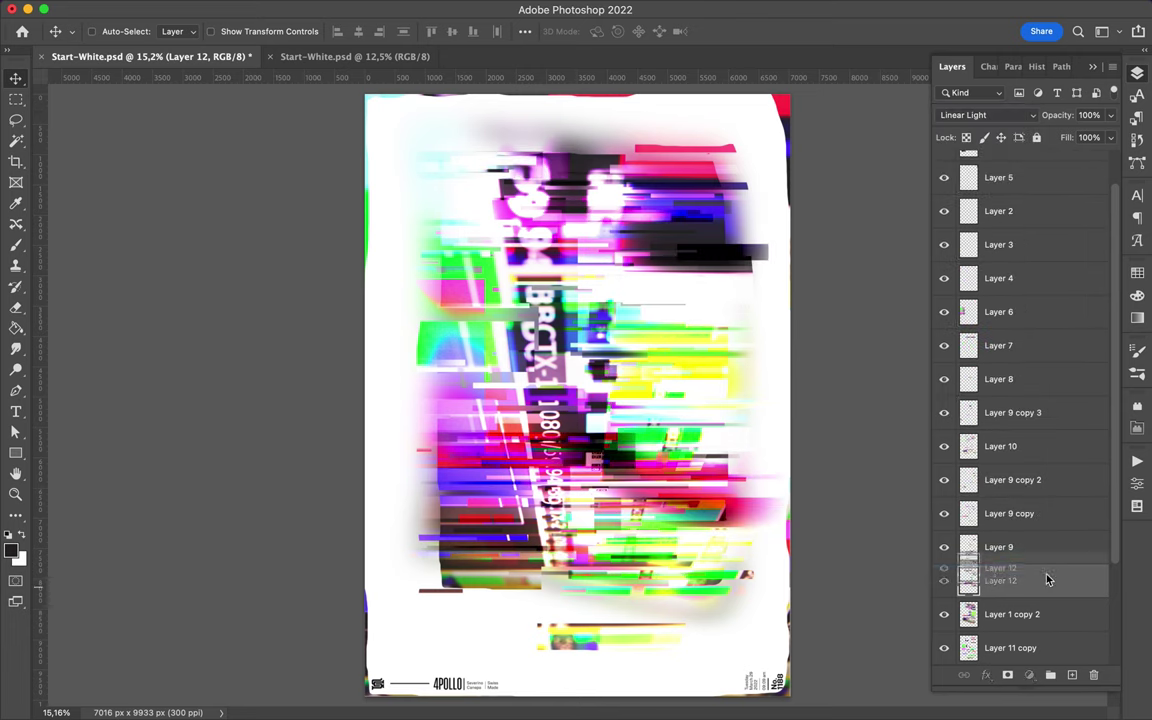
# Duplicate Layer 12 and enlarge the copy to about 111%
pyautogui.moveTo(1048, 580); pyautogui.dragTo(1048, 575)
pyautogui.hotkey('ctrl', 't')
pyautogui.moveTo(377, 140); pyautogui.dragTo(455, 178)
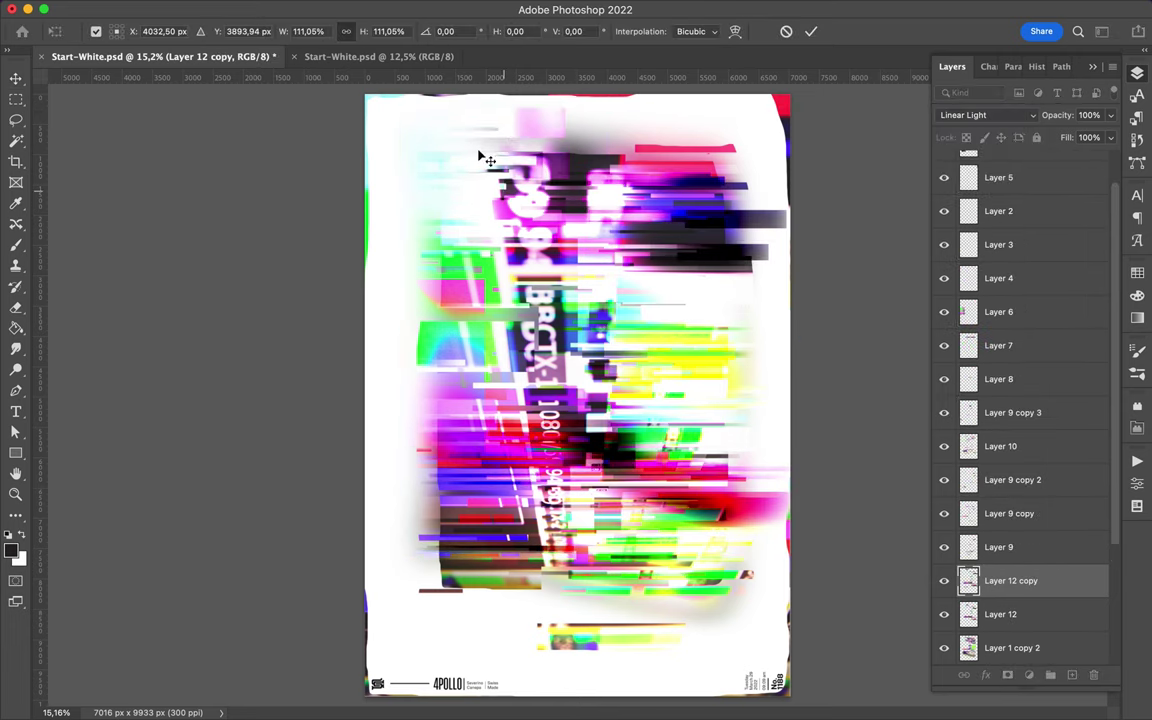
pyautogui.press('Return')
# Apply a 191,2-pixel Gaussian Blur to Layer 12 copy and blend it in Color Dodge
pyautogui.click(371, 9)
pyautogui.moveTo(376, 215)
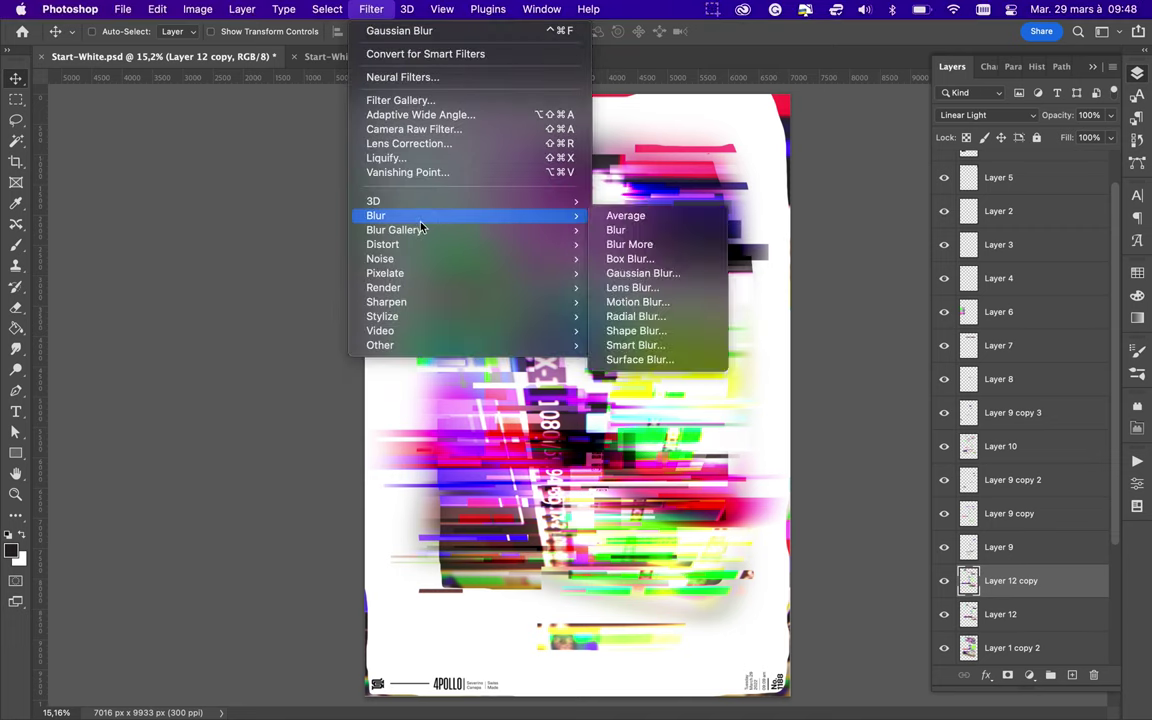
pyautogui.click(643, 273)
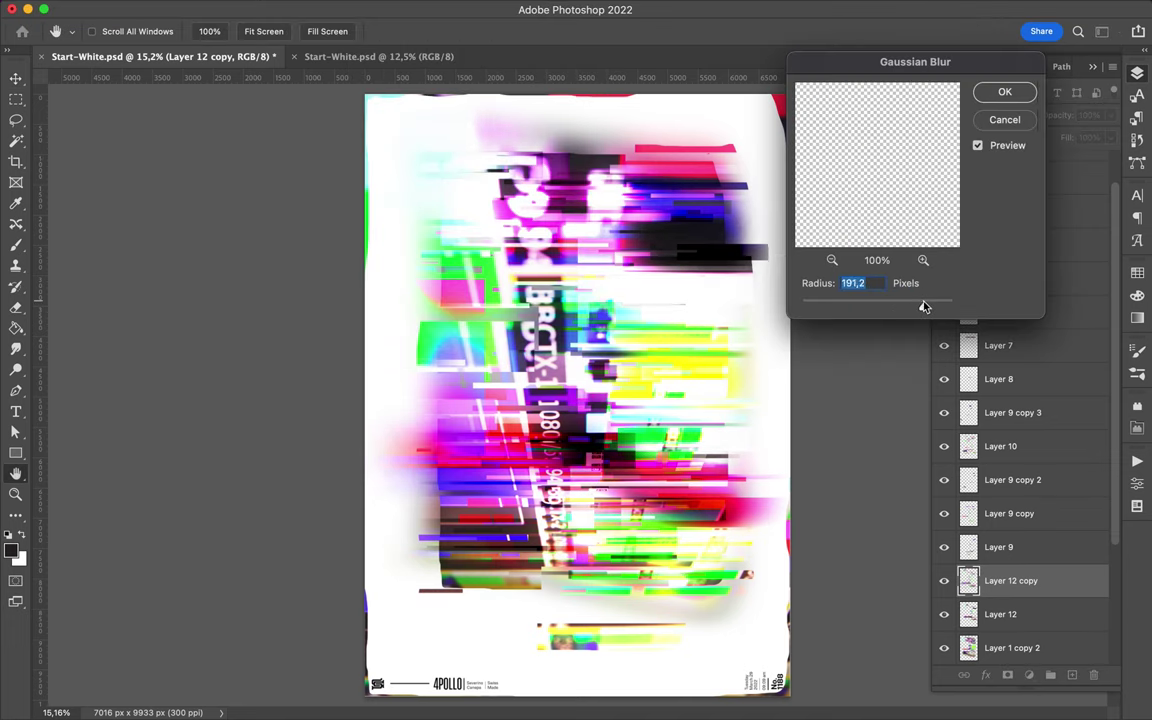
pyautogui.moveTo(901, 307); pyautogui.dragTo(881, 307)
pyautogui.press('Return')
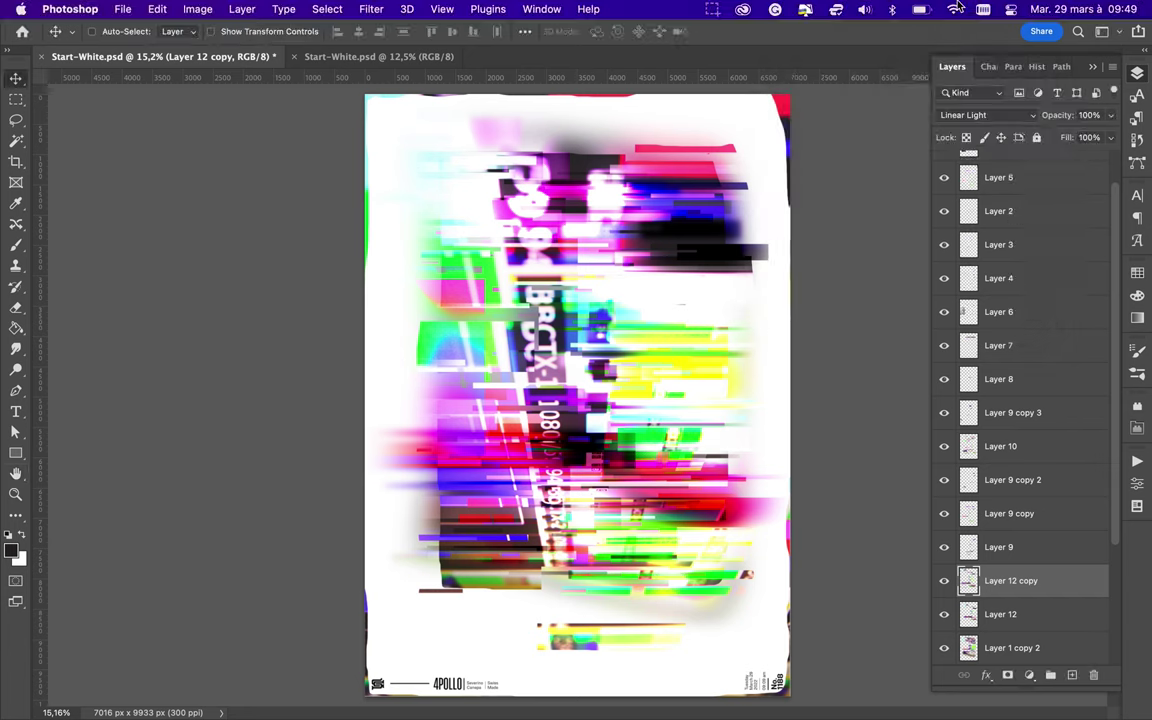
pyautogui.click(975, 115)
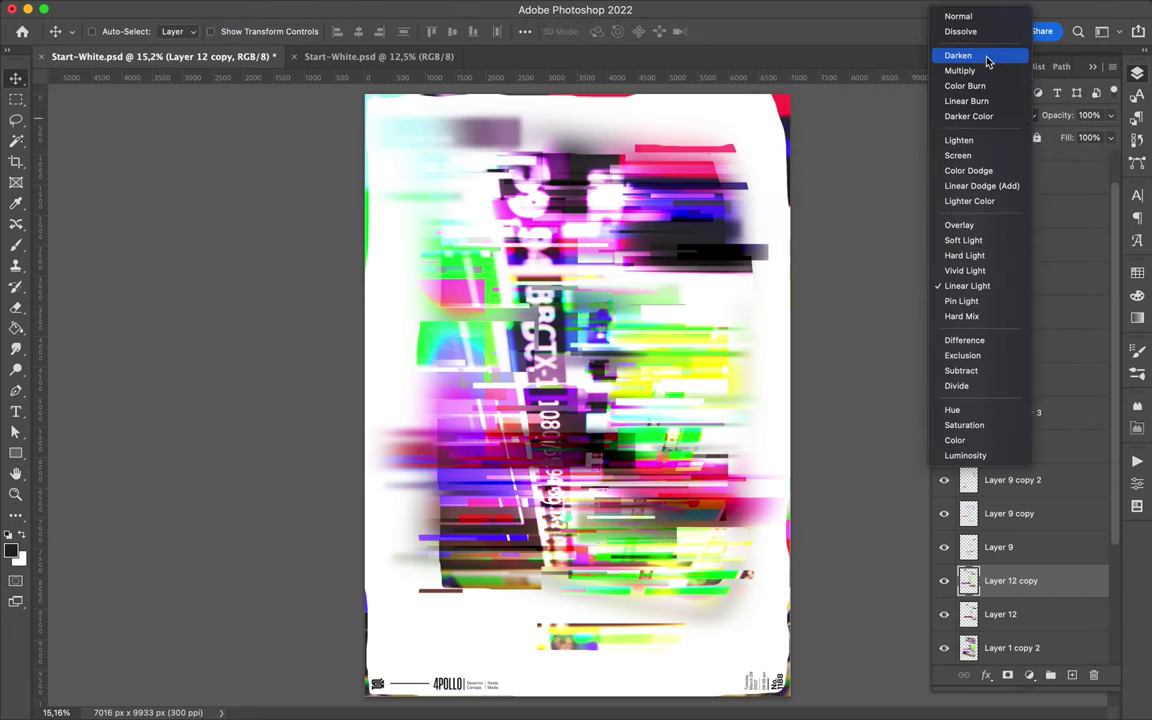
pyautogui.click(968, 170)
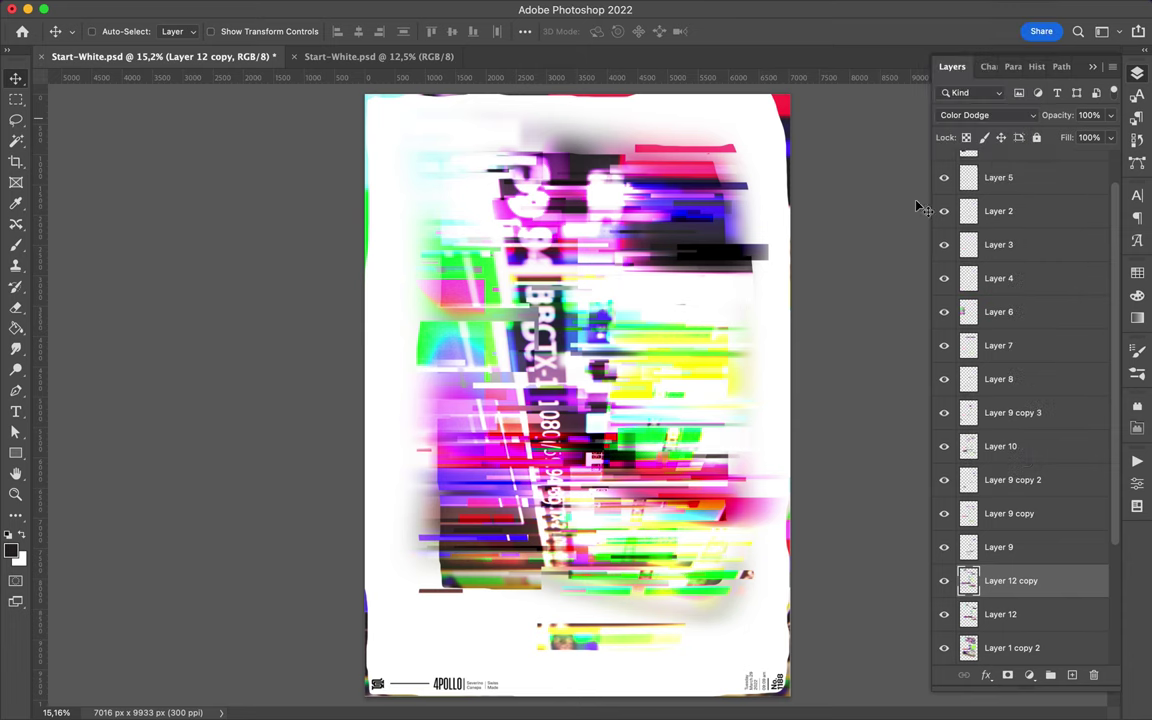
# Copy a small rectangle of Layer 1 to Layer 13, offset it, and blend it in Saturation
pyautogui.press('m')
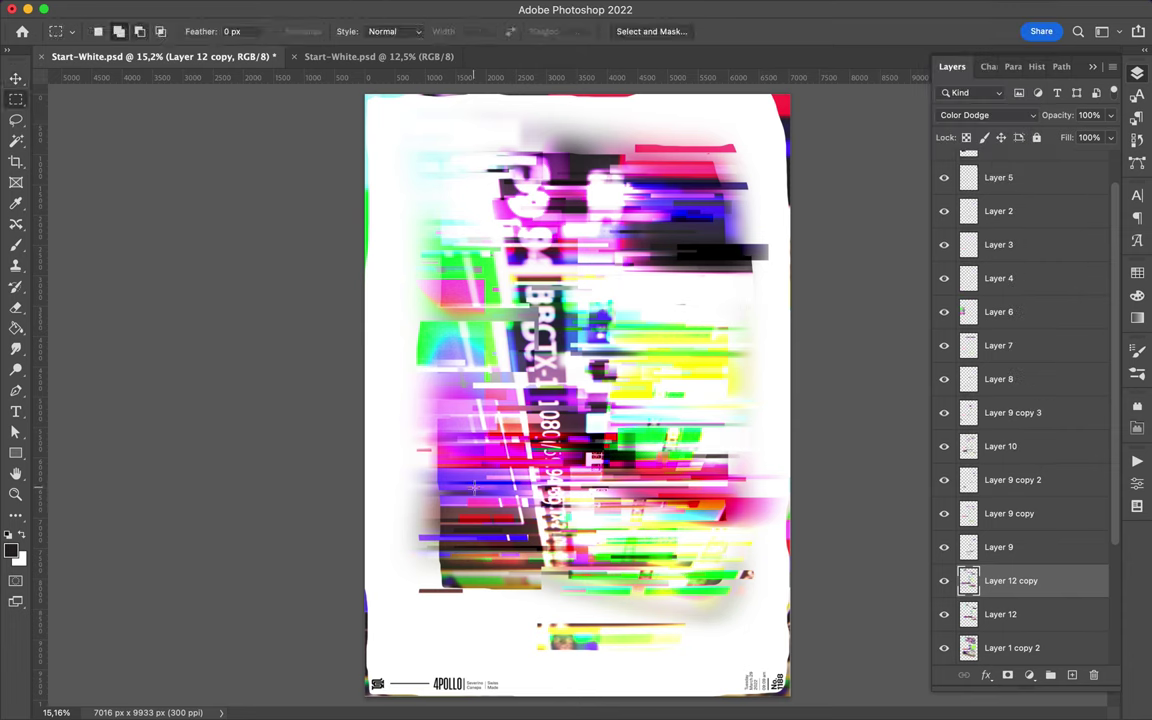
pyautogui.moveTo(565, 592); pyautogui.dragTo(571, 602)
pyautogui.scroll(-4, 998, 501)
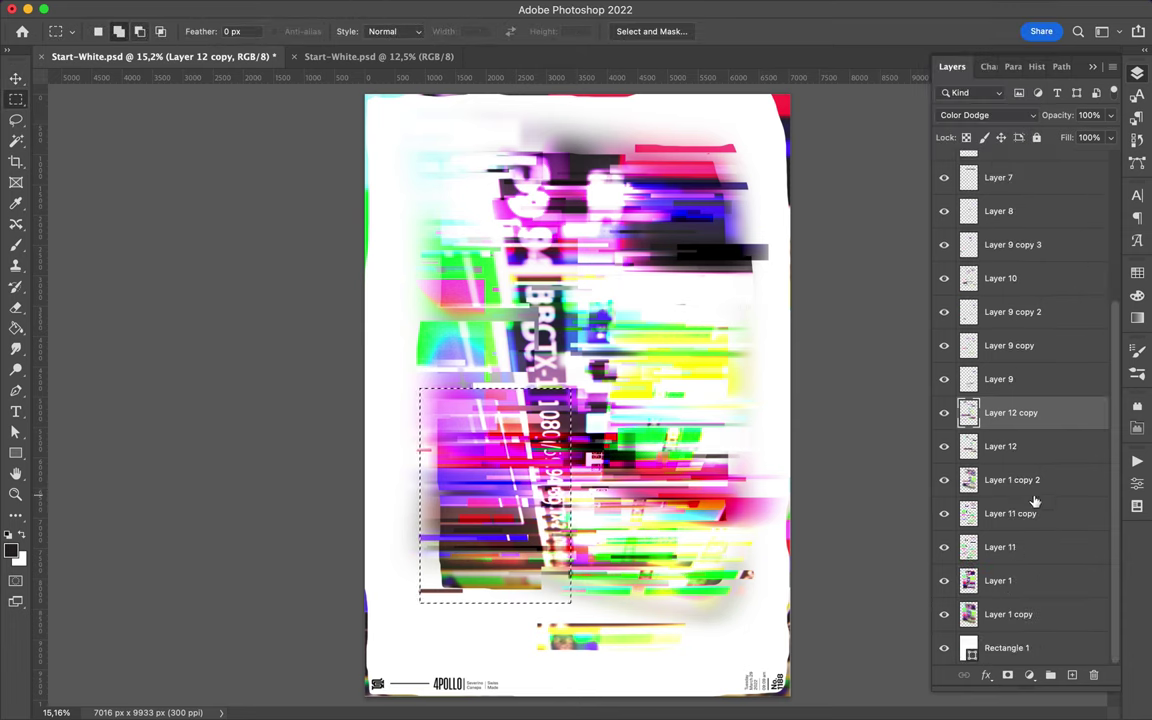
pyautogui.click(1000, 581)
pyautogui.hotkey('ctrl', 'j')
pyautogui.moveTo(505, 511); pyautogui.dragTo(505, 524)
pyautogui.click(985, 115)
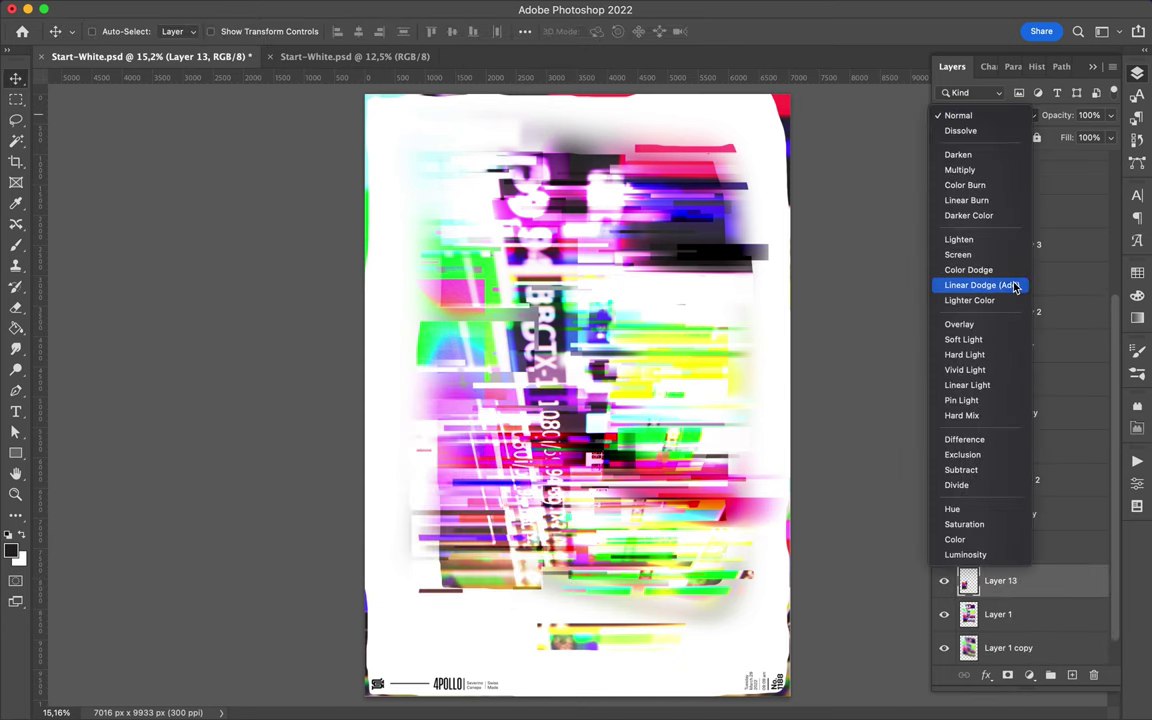
pyautogui.click(1010, 524)
pyautogui.moveTo(546, 470); pyautogui.dragTo(468, 545)
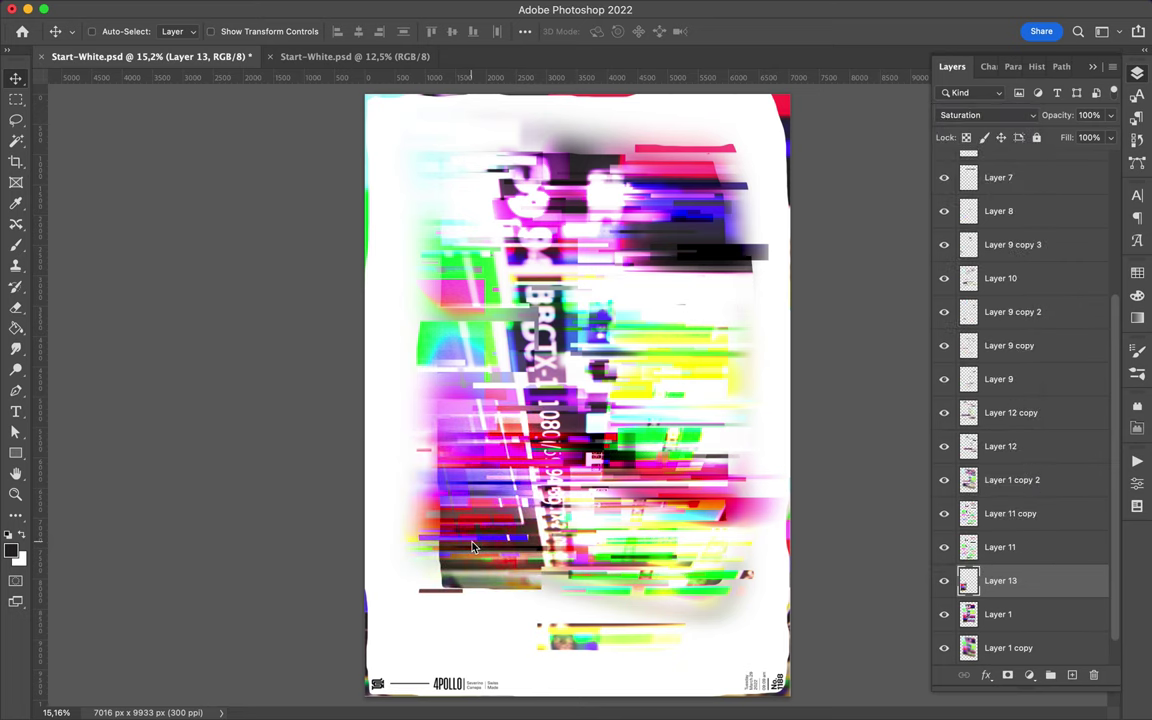
# Draw Ellipse 1 in a colour sampled from the poster, reposition it, and set it to Subtract
pyautogui.press('u')
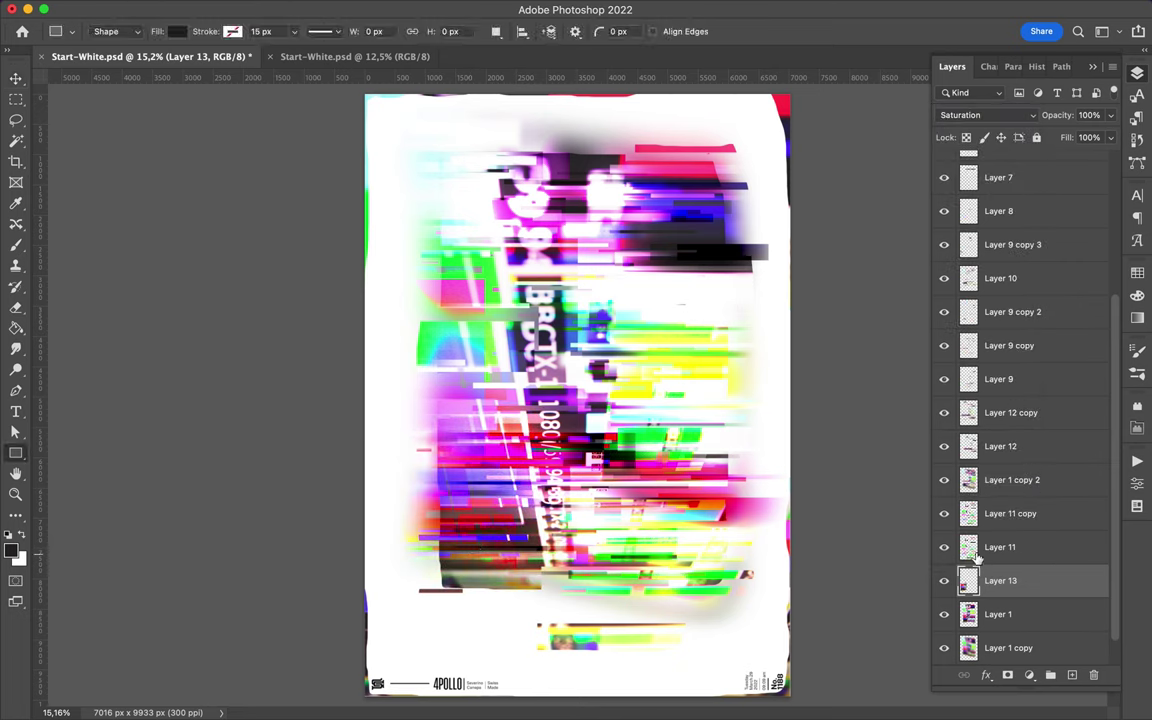
pyautogui.press('i')
pyautogui.click(560, 206)
pyautogui.moveTo(684, 492); pyautogui.dragTo(686, 494)
pyautogui.press('v')
pyautogui.moveTo(625, 445); pyautogui.dragTo(645, 455)
pyautogui.click(1137, 75)
pyautogui.click(1000, 115)
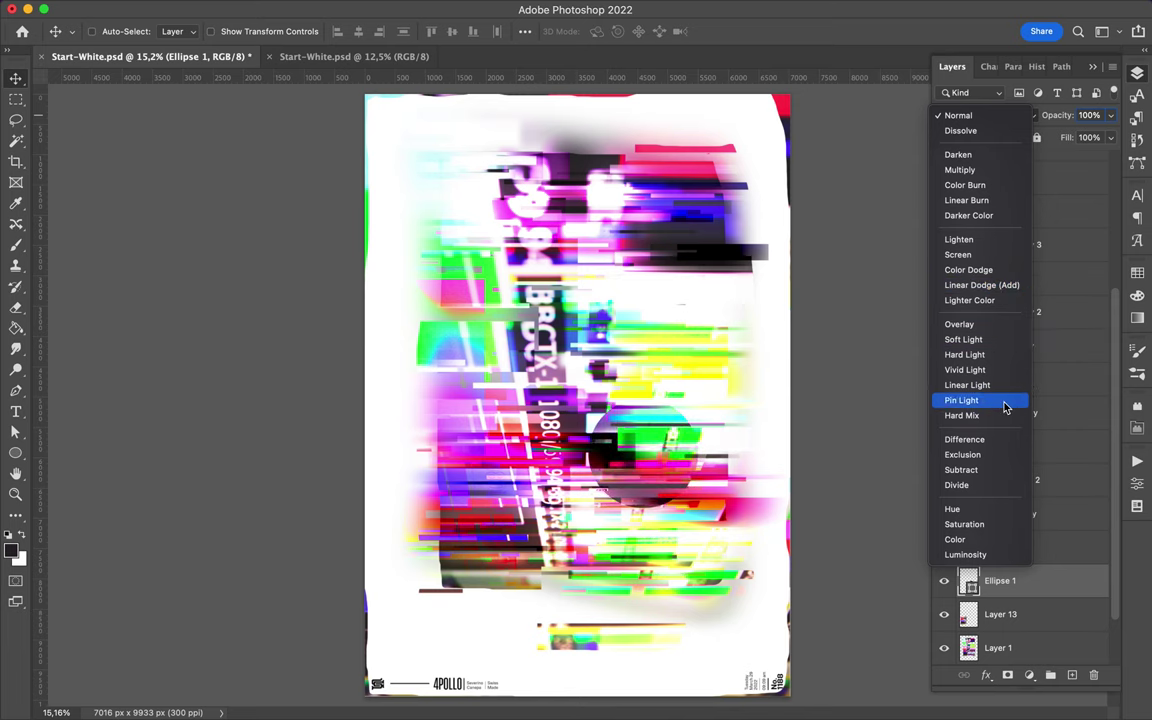
pyautogui.click(1006, 472)
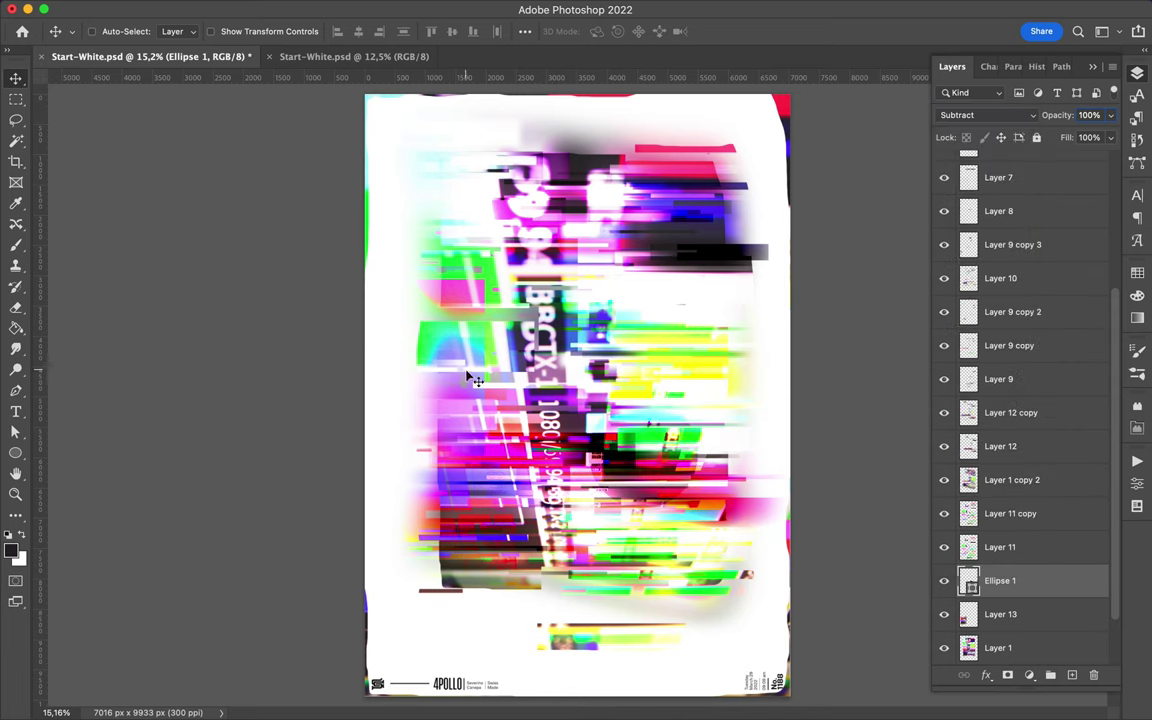
# Draw a black circle on the left and a larger Ellipse 3, raised in the stack and set to Hue
pyautogui.press('u')
pyautogui.moveTo(411, 285); pyautogui.dragTo(467, 341)
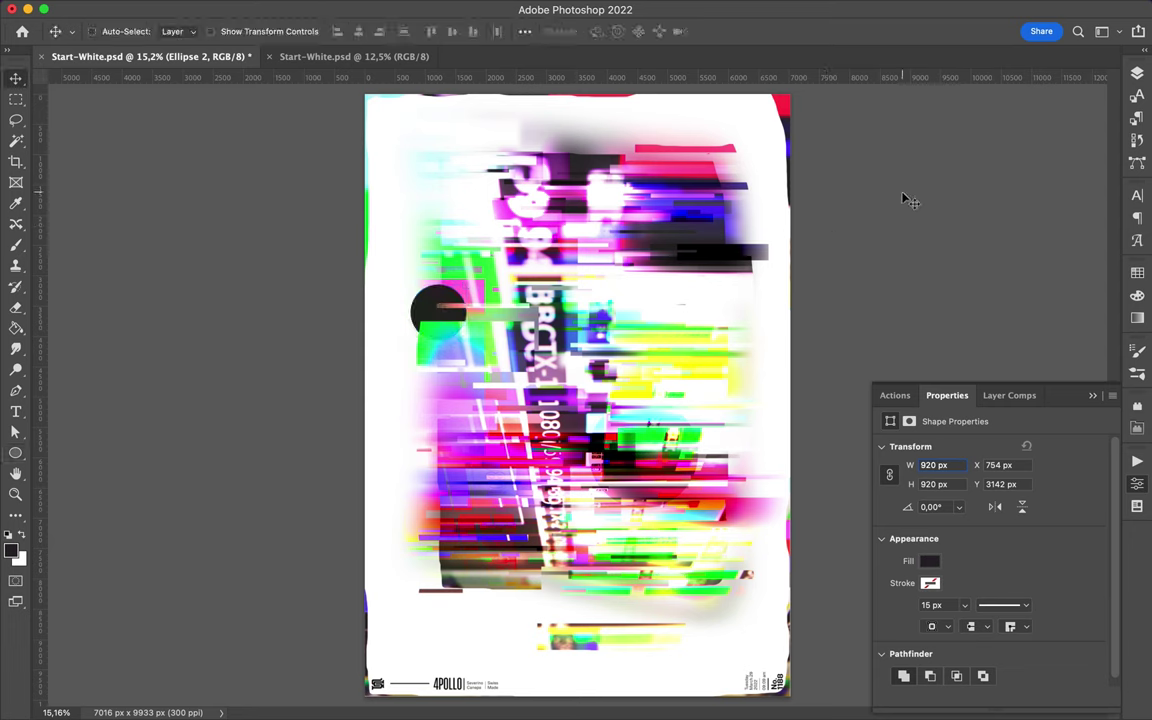
pyautogui.press('u')
pyautogui.moveTo(580, 202); pyautogui.dragTo(723, 348)
pyautogui.press('v')
pyautogui.click(1137, 73)
pyautogui.click(975, 115)
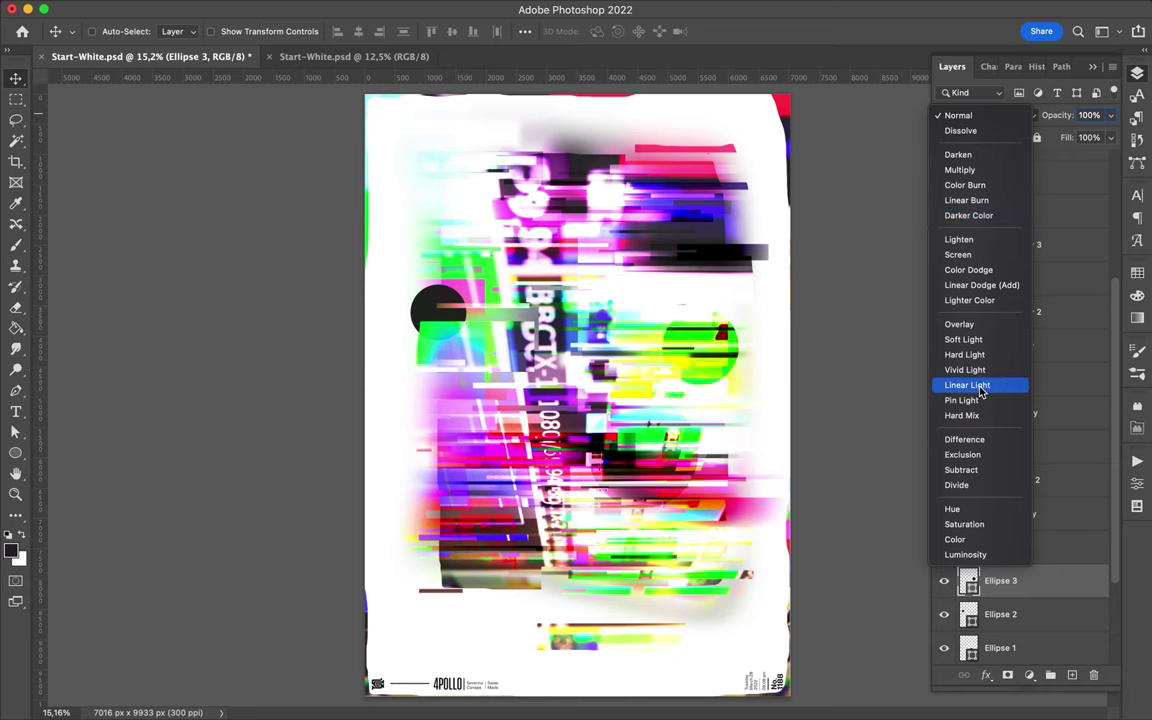
pyautogui.click(966, 200)
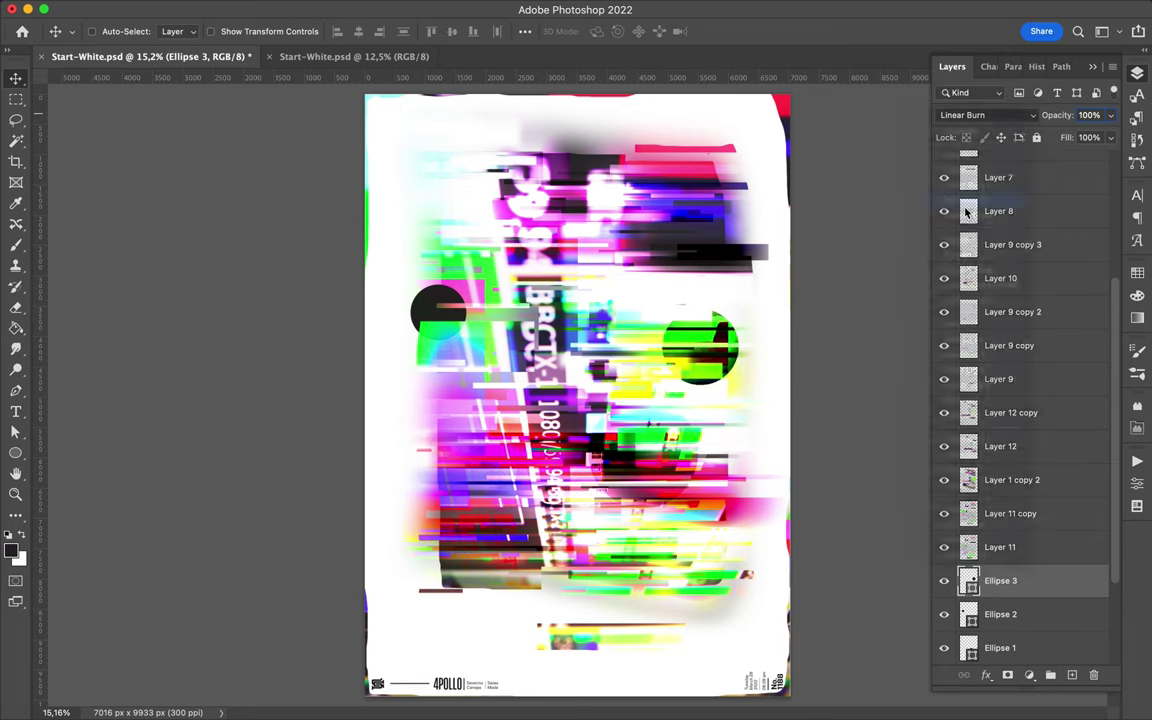
pyautogui.moveTo(1000, 580)
pyautogui.mouseDown()
pyautogui.moveTo(1030, 345)
pyautogui.moveTo(1017, 211)
pyautogui.mouseUp()
pyautogui.click(985, 115)
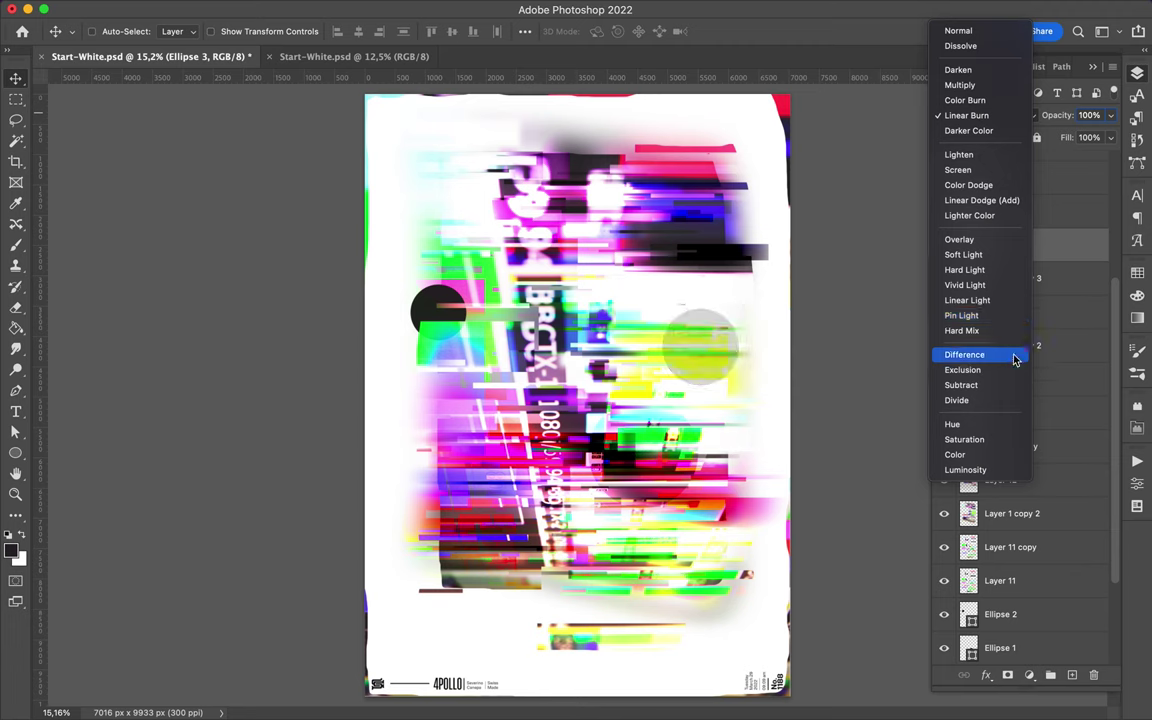
pyautogui.click(1006, 430)
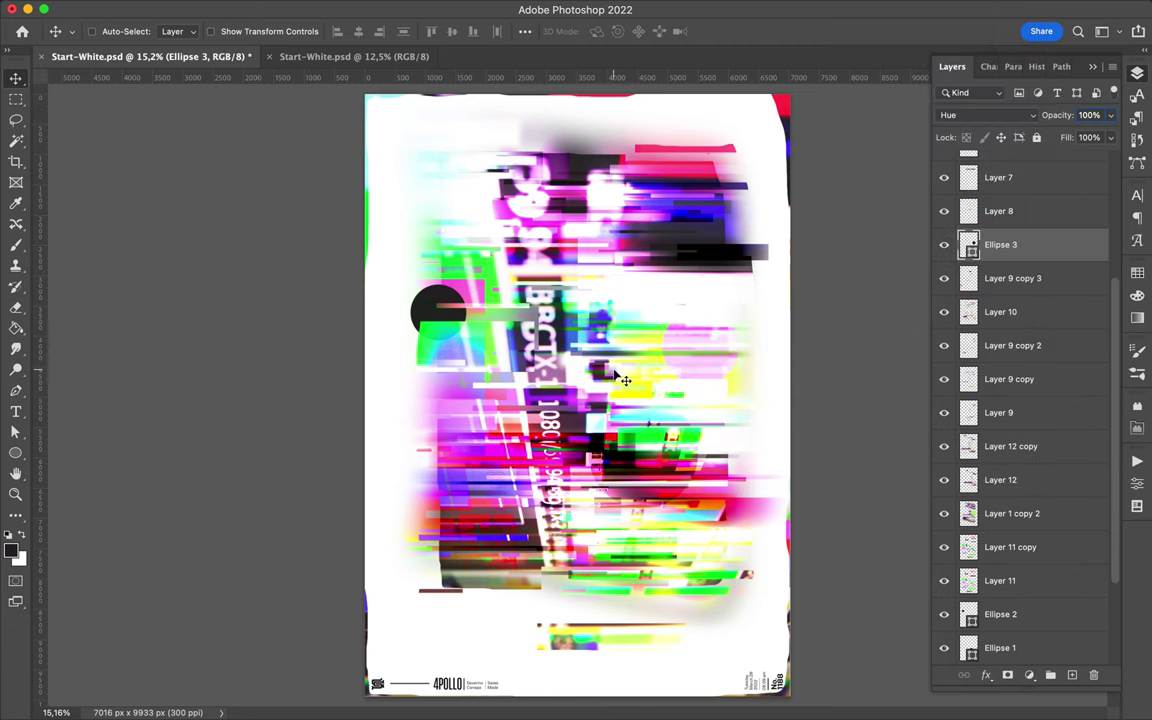
# Draw a white circle, Ellipse 4, move it right and blend it in Overlay
pyautogui.press('u')
pyautogui.moveTo(490, 148); pyautogui.dragTo(642, 302)
pyautogui.click(177, 31)
pyautogui.click(116, 99)
pyautogui.press('v')
pyautogui.moveTo(534, 220); pyautogui.dragTo(633, 220)
pyautogui.click(1137, 73)
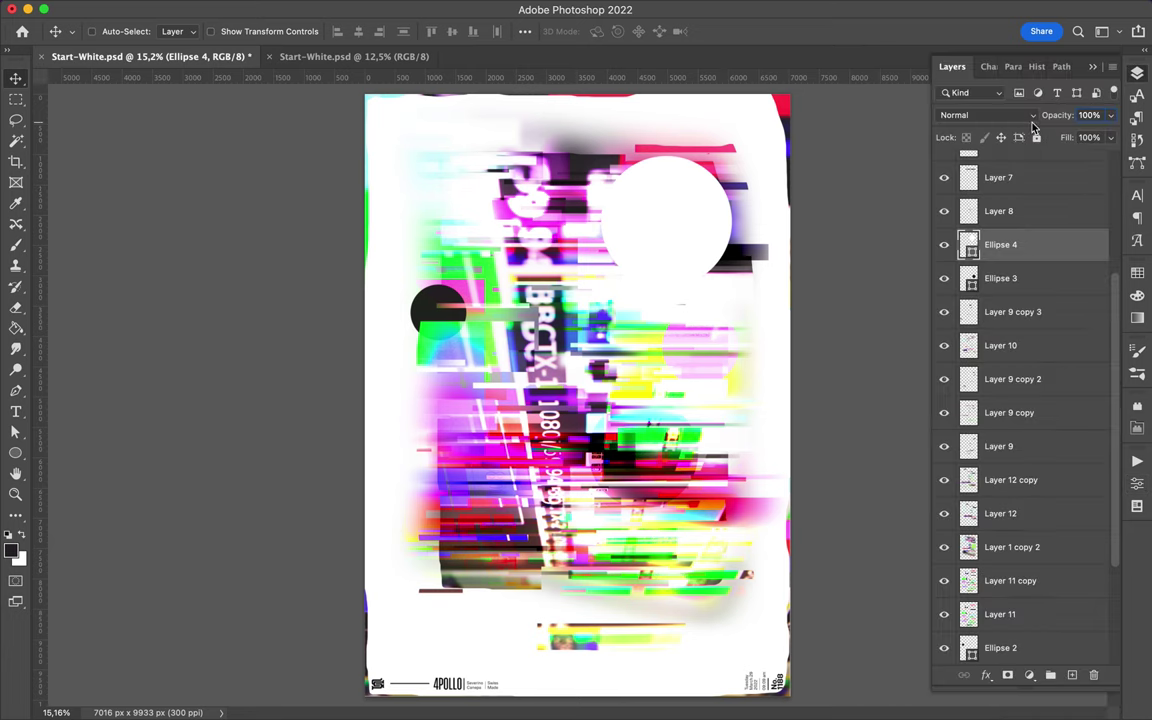
pyautogui.click(975, 115)
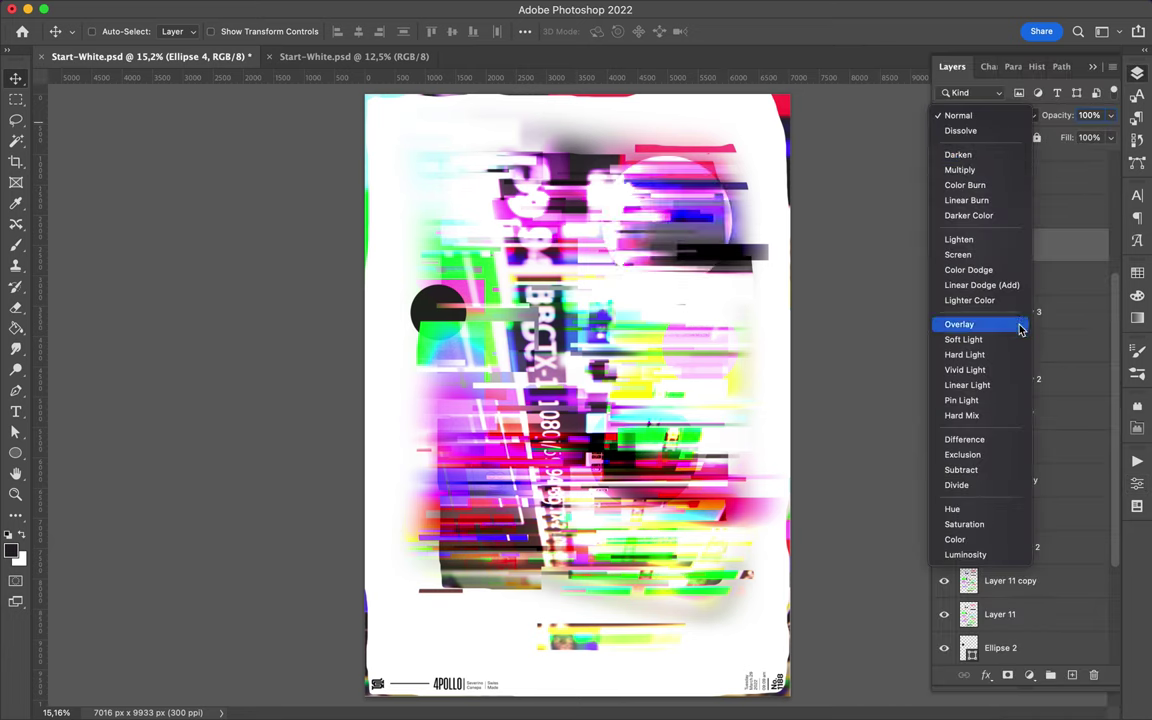
pyautogui.click(959, 324)
# Duplicate Ellipse 4 to the lower left and enlarge the copy to about 145%
pyautogui.moveTo(694, 240)
pyautogui.mouseDown()
pyautogui.moveTo(708, 248)
pyautogui.moveTo(440, 580)
pyautogui.mouseUp()
pyautogui.hotkey('ctrl', 't')
pyautogui.moveTo(383, 632); pyautogui.dragTo(343, 712)
pyautogui.moveTo(470, 594); pyautogui.dragTo(450, 573)
pyautogui.press('Return')
pyautogui.moveTo(470, 620); pyautogui.dragTo(465, 625)
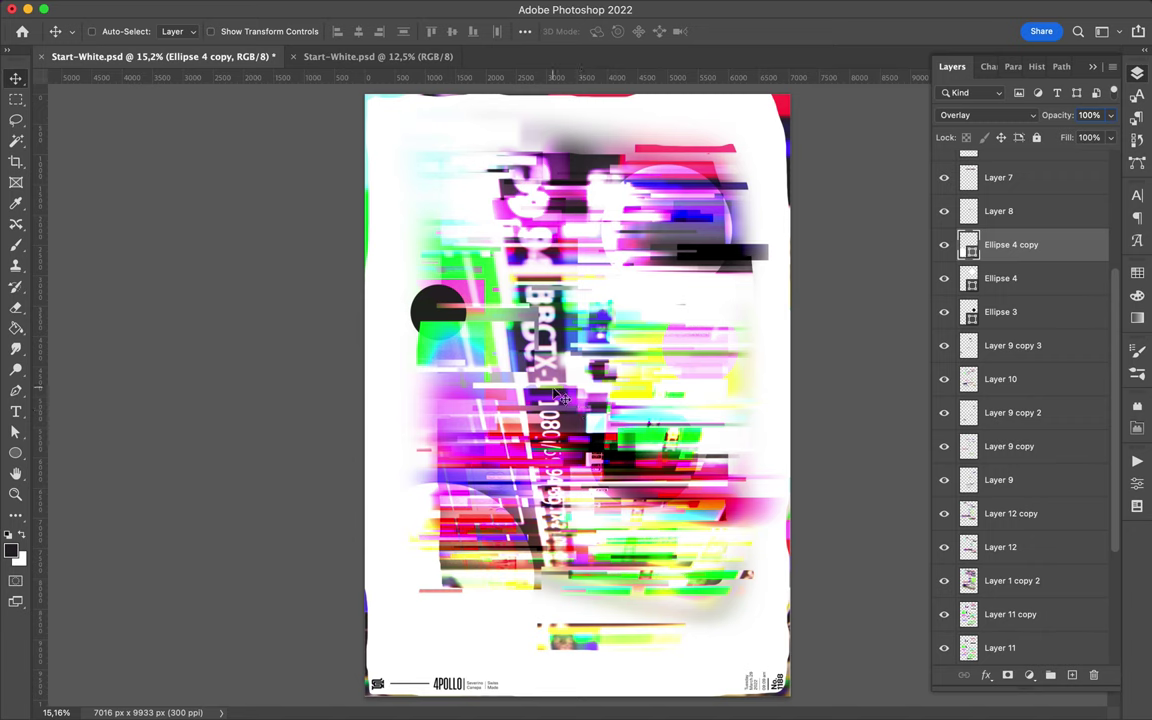
pyautogui.press('u')
pyautogui.hotkey('shift', 'u')
pyautogui.hotkey('shift', 'u')
pyautogui.hotkey('shift', 'u')
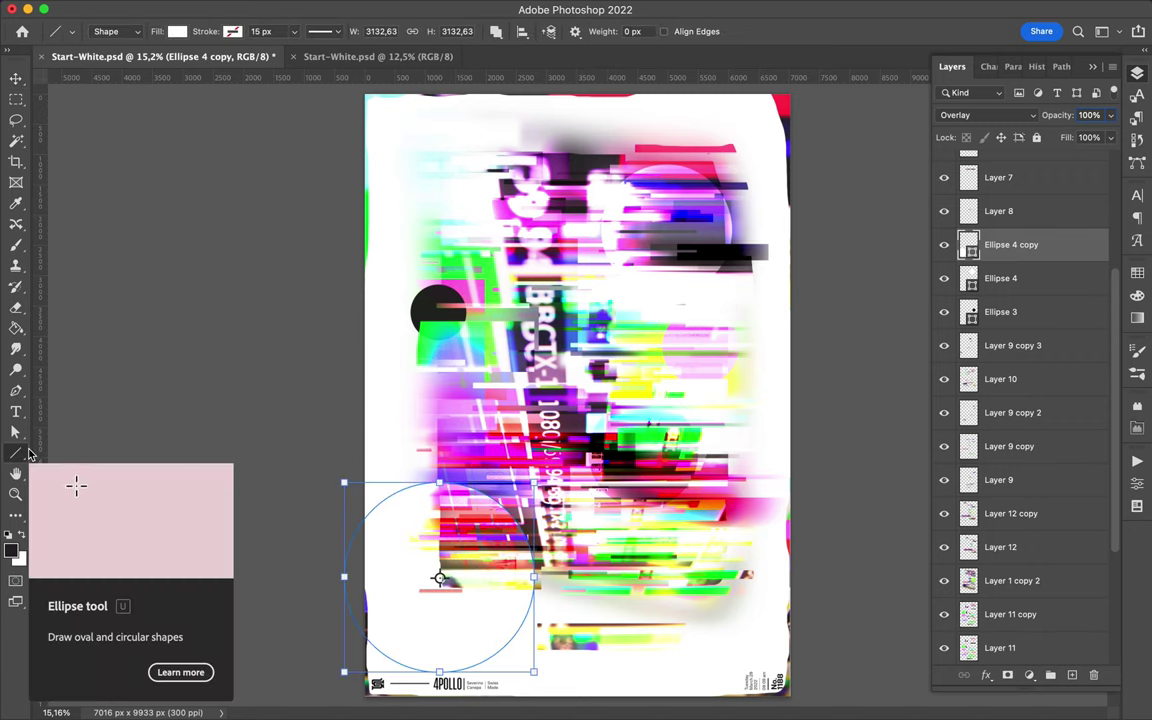
# Draw four thin white horizontal lines on the poster
pyautogui.moveTo(347, 377); pyautogui.dragTo(468, 380)
pyautogui.moveTo(745, 436); pyautogui.dragTo(745, 436)
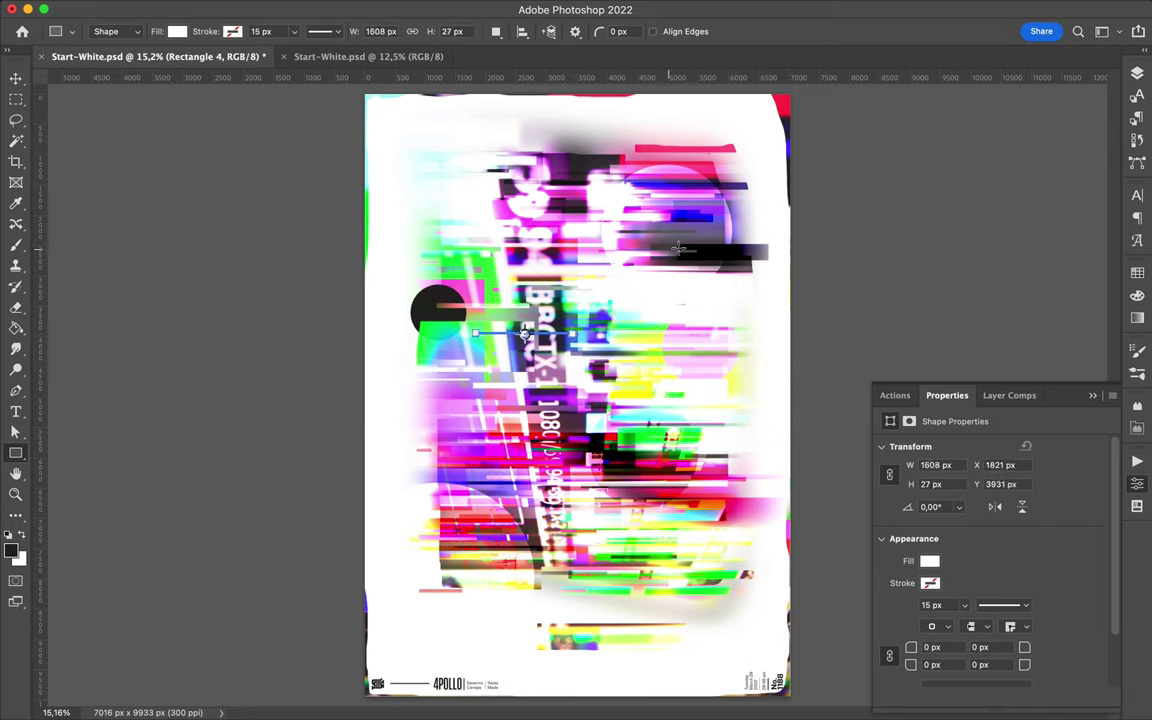
pyautogui.moveTo(777, 250); pyautogui.dragTo(777, 250)
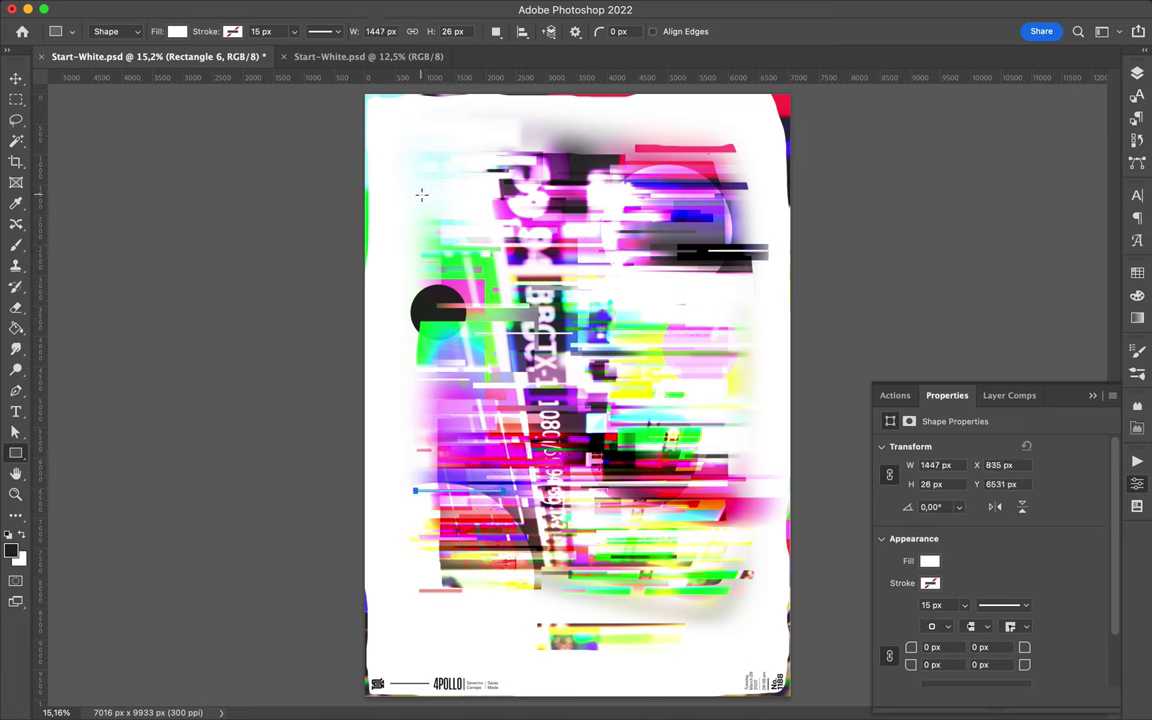
pyautogui.moveTo(421, 194); pyautogui.dragTo(520, 196)
# Switch the fill to black and draw two thin black lines near the top
pyautogui.click(177, 31)
pyautogui.click(72, 108)
pyautogui.moveTo(685, 294); pyautogui.dragTo(770, 294)
pyautogui.moveTo(548, 279); pyautogui.dragTo(683, 279)
pyautogui.click(617, 275)
pyautogui.press('Escape')
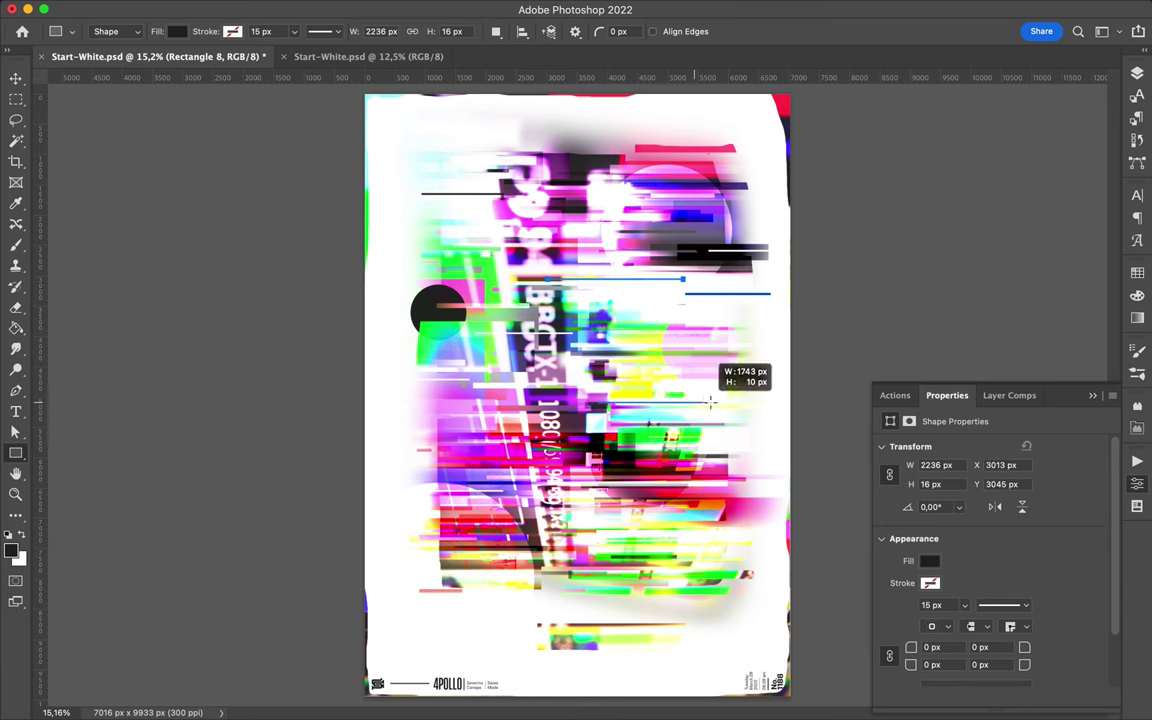
# Scatter seven more thin black lines of varying length, up to Rectangle 16
pyautogui.moveTo(704, 401); pyautogui.dragTo(735, 404)
pyautogui.moveTo(646, 270); pyautogui.dragTo(646, 270)
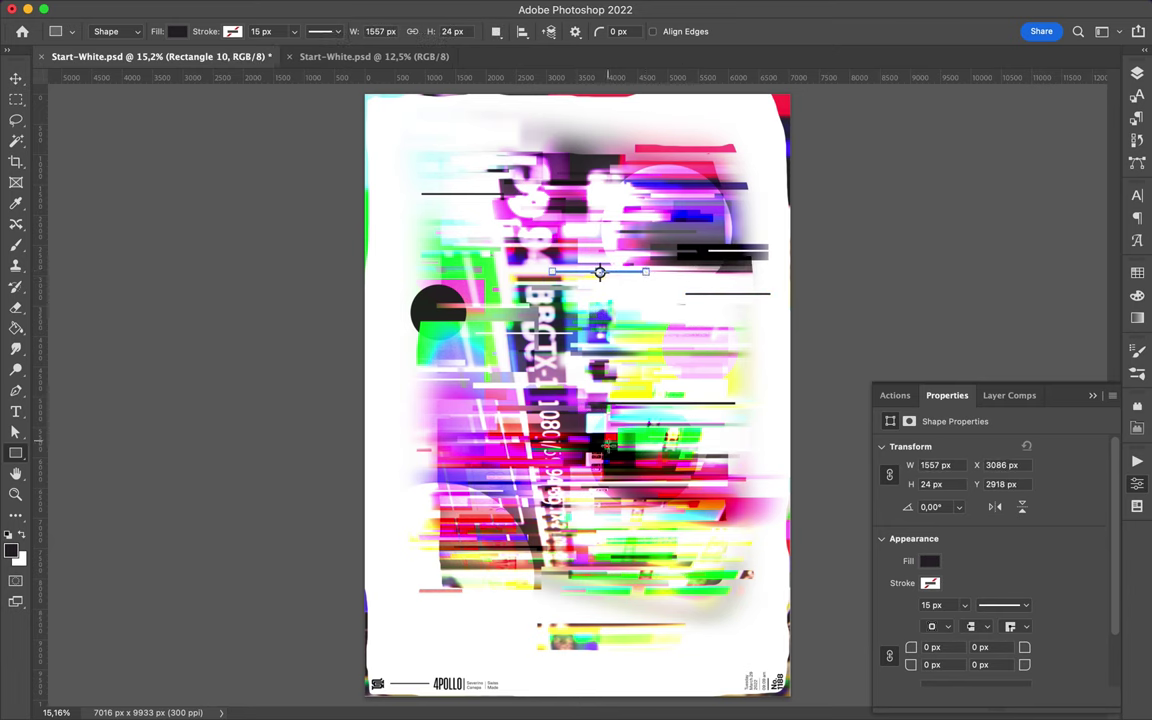
pyautogui.moveTo(489, 410); pyautogui.dragTo(490, 416)
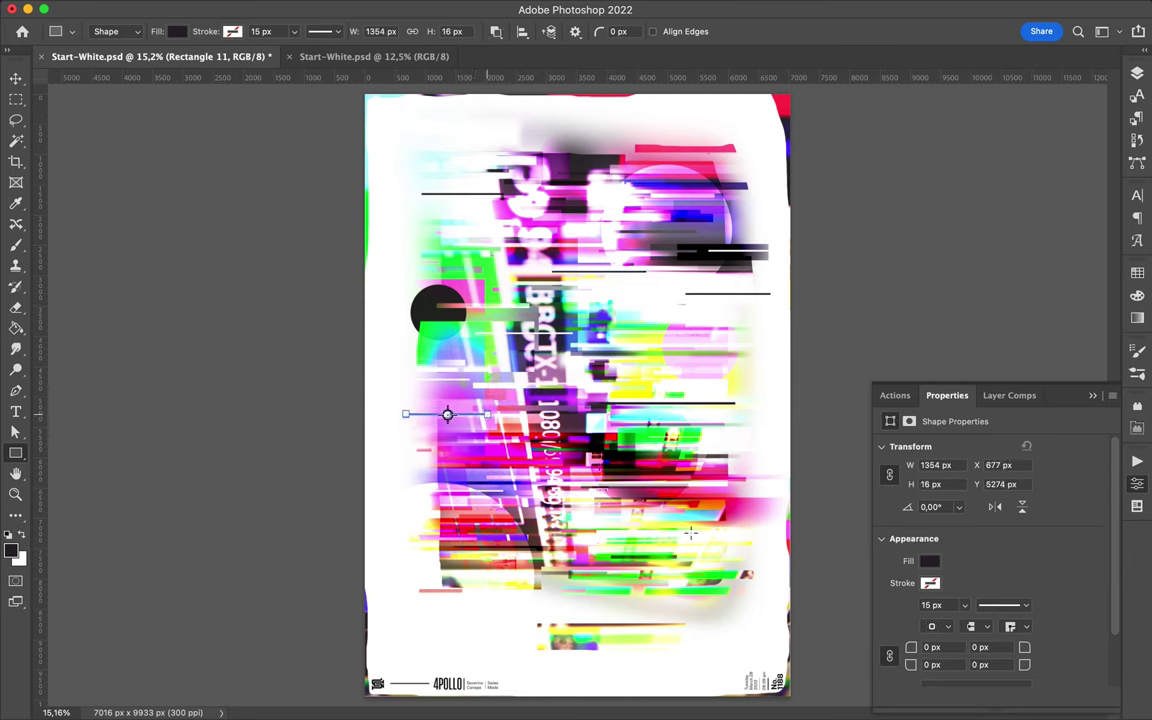
pyautogui.moveTo(711, 520); pyautogui.dragTo(751, 524)
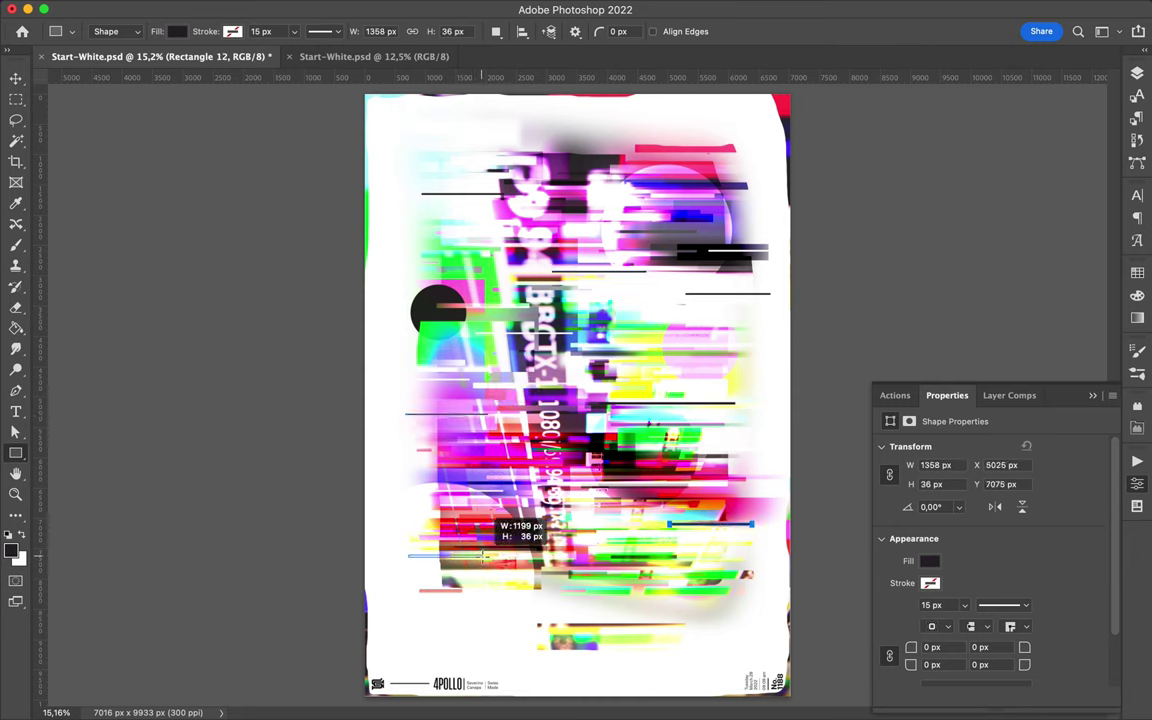
pyautogui.moveTo(474, 226); pyautogui.dragTo(476, 226)
pyautogui.moveTo(763, 338); pyautogui.dragTo(762, 338)
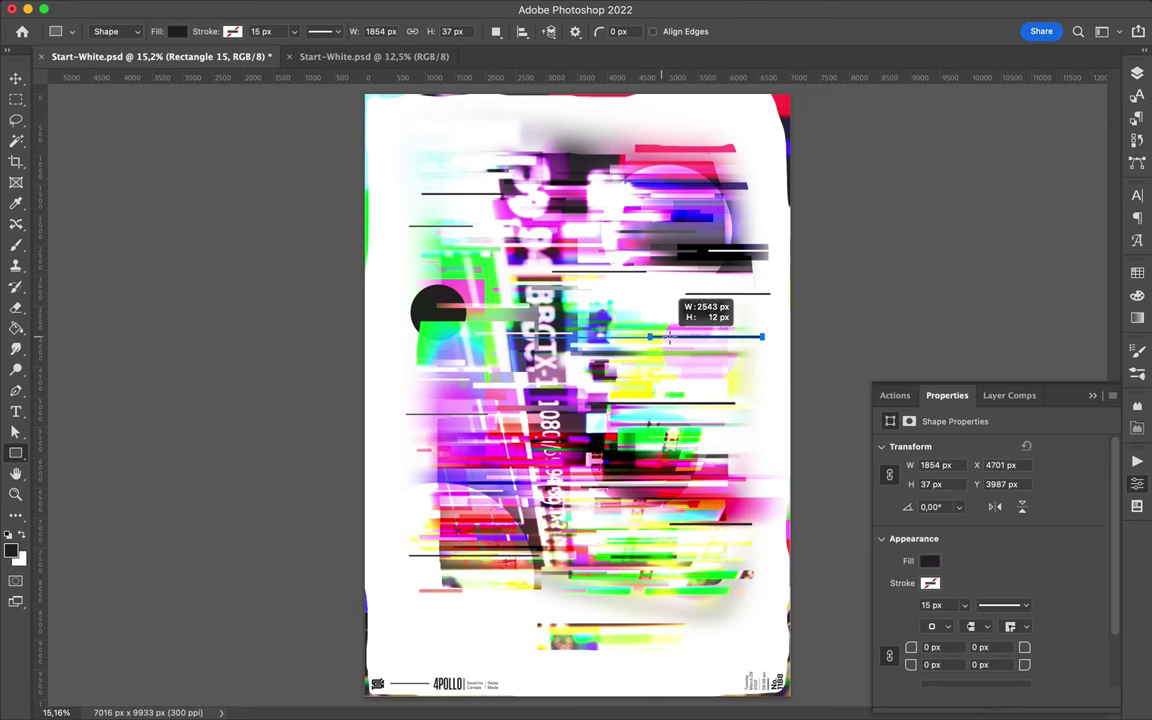
pyautogui.moveTo(686, 338); pyautogui.dragTo(686, 338)
# Select the stripe group Group 1 and move it over the poster centre
pyautogui.press('v')
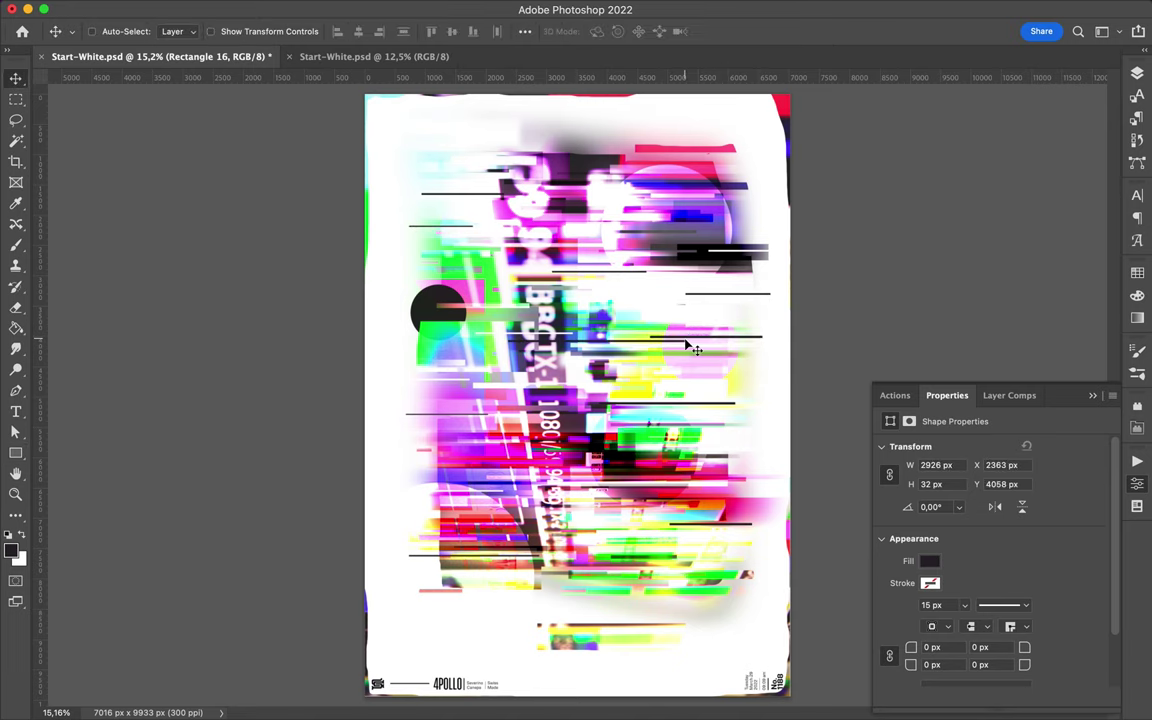
pyautogui.scroll(-1, 690, 347)
pyautogui.scroll(-1, 679, 476)
pyautogui.click(1137, 73)
pyautogui.scroll(10, 959, 597)
pyautogui.scroll(-10, 1030, 548)
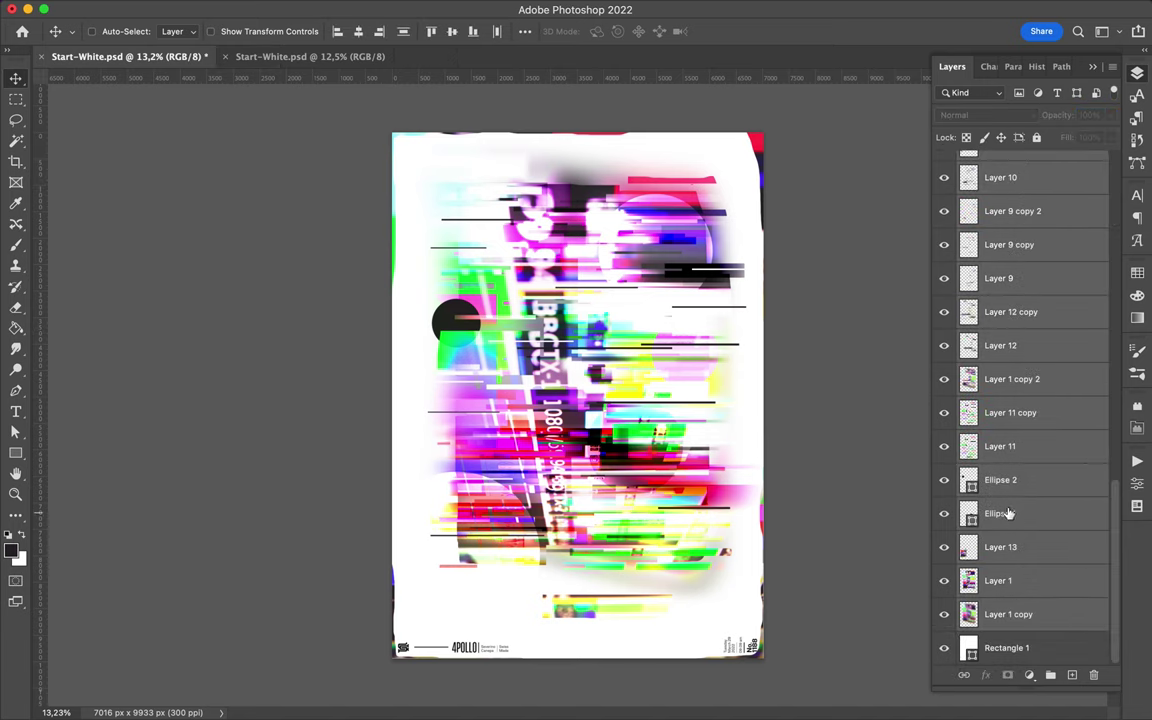
pyautogui.scroll(3, 1007, 640)
pyautogui.scroll(4, 1008, 620)
pyautogui.scroll(4, 1008, 290)
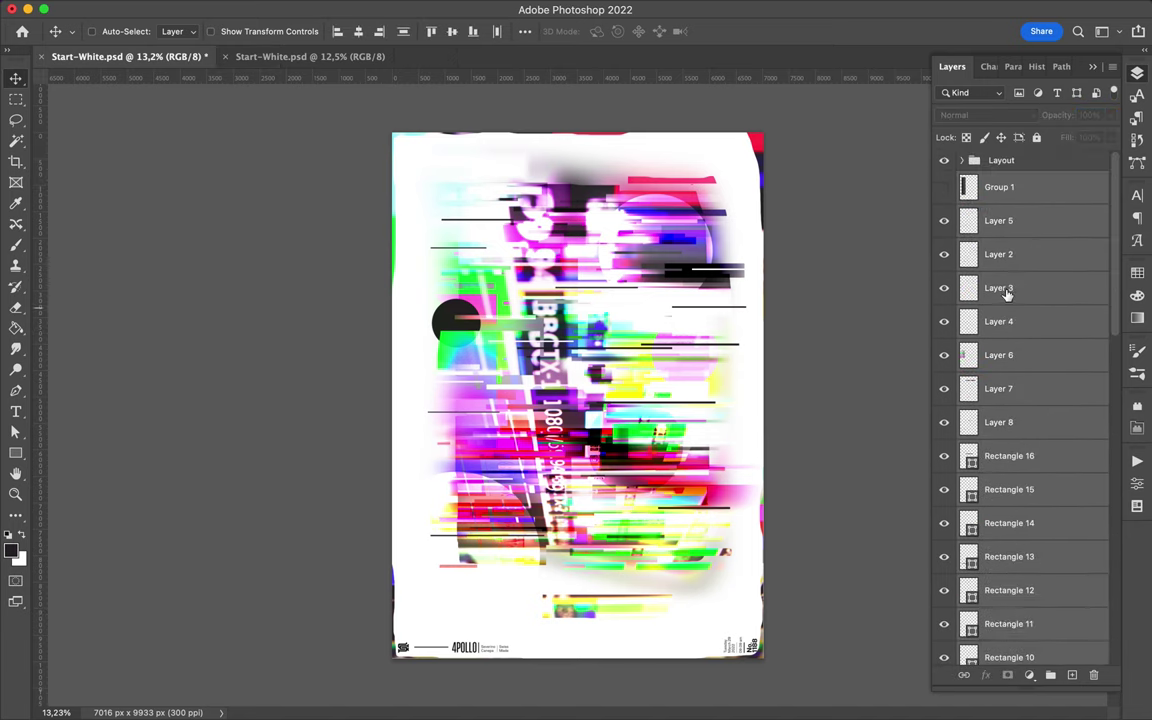
pyautogui.click(955, 188)
pyautogui.moveTo(466, 387); pyautogui.dragTo(547, 388)
# Duplicate Group 1, set the copy to Color Burn, and shift it into place
pyautogui.hotkey('ctrl', 'j')
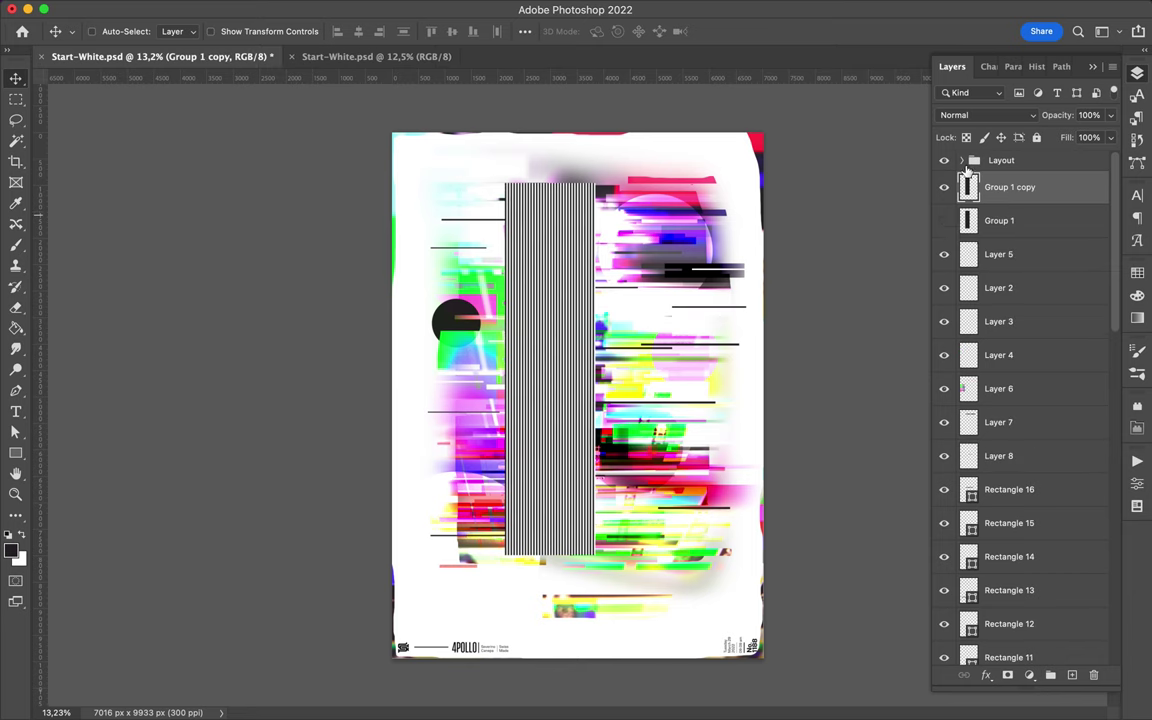
pyautogui.click(985, 115)
pyautogui.click(965, 185)
pyautogui.scroll(2, 577, 256)
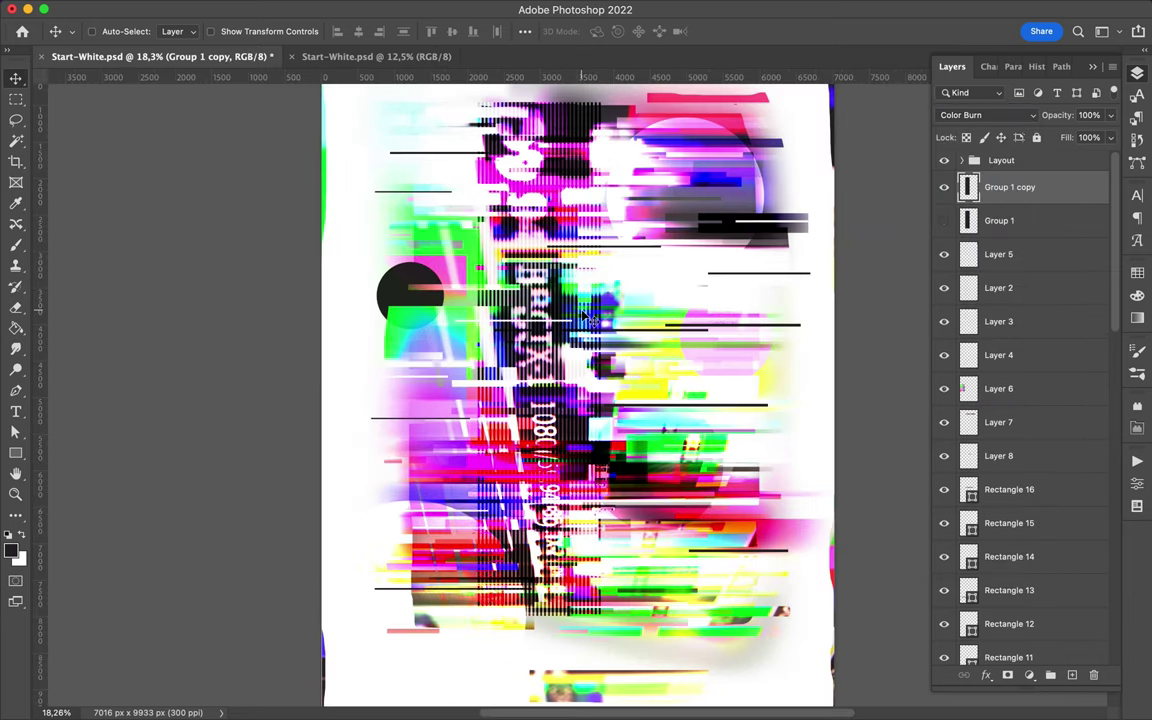
pyautogui.moveTo(577, 256); pyautogui.dragTo(545, 290)
# Add a new Layer 14 above the Group 1 copy
pyautogui.press('m')
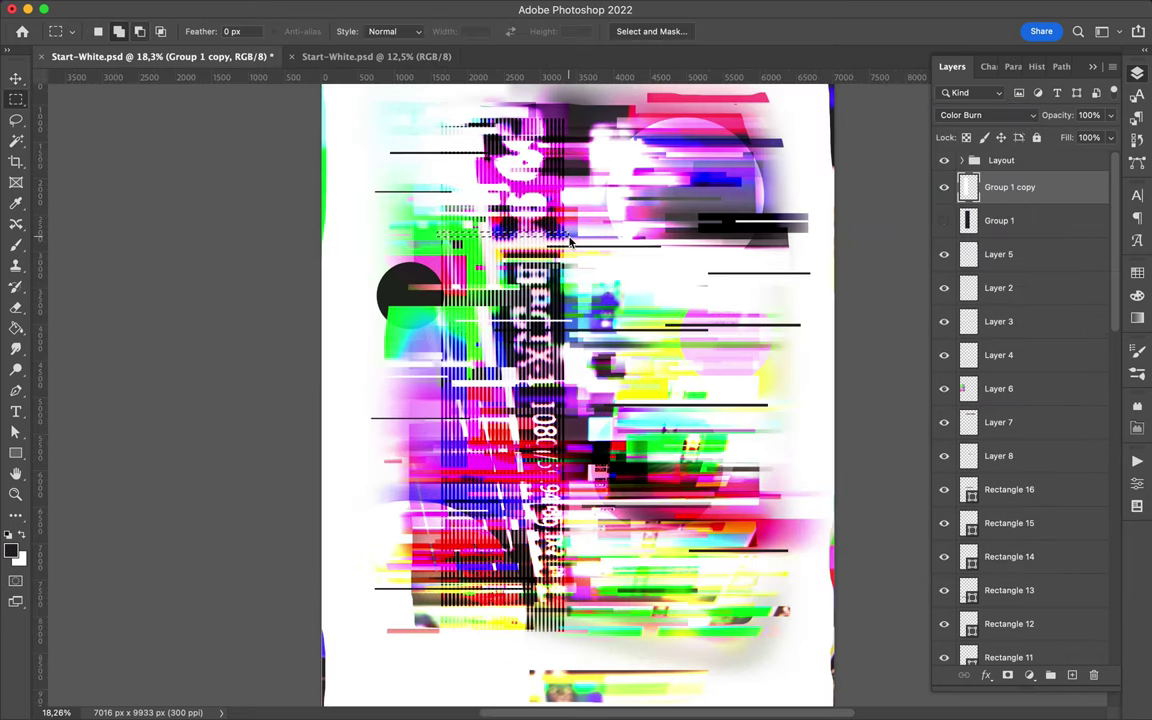
pyautogui.hotkey('ctrl', 'j')
pyautogui.hotkey('ctrl', 'z')
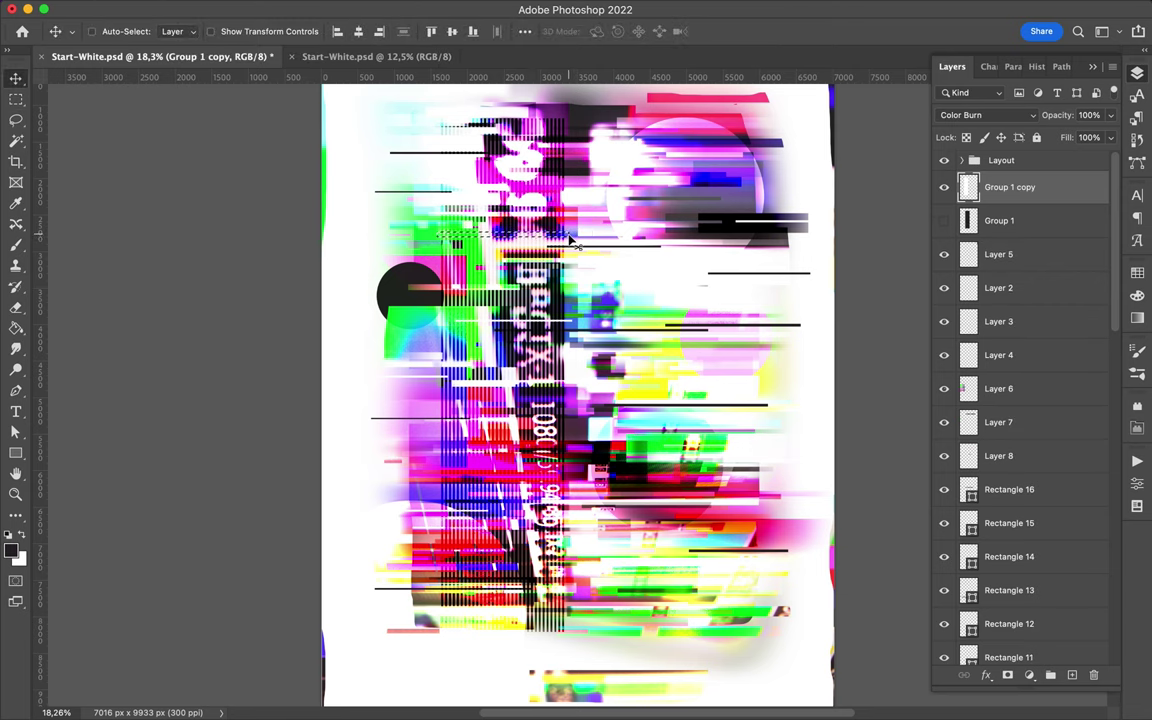
pyautogui.hotkey('ctrl', 'j')
# Put a thin horizontal strip of the stripes on its own Soft Light layer, shifted about 1716 px right
pyautogui.press('m')
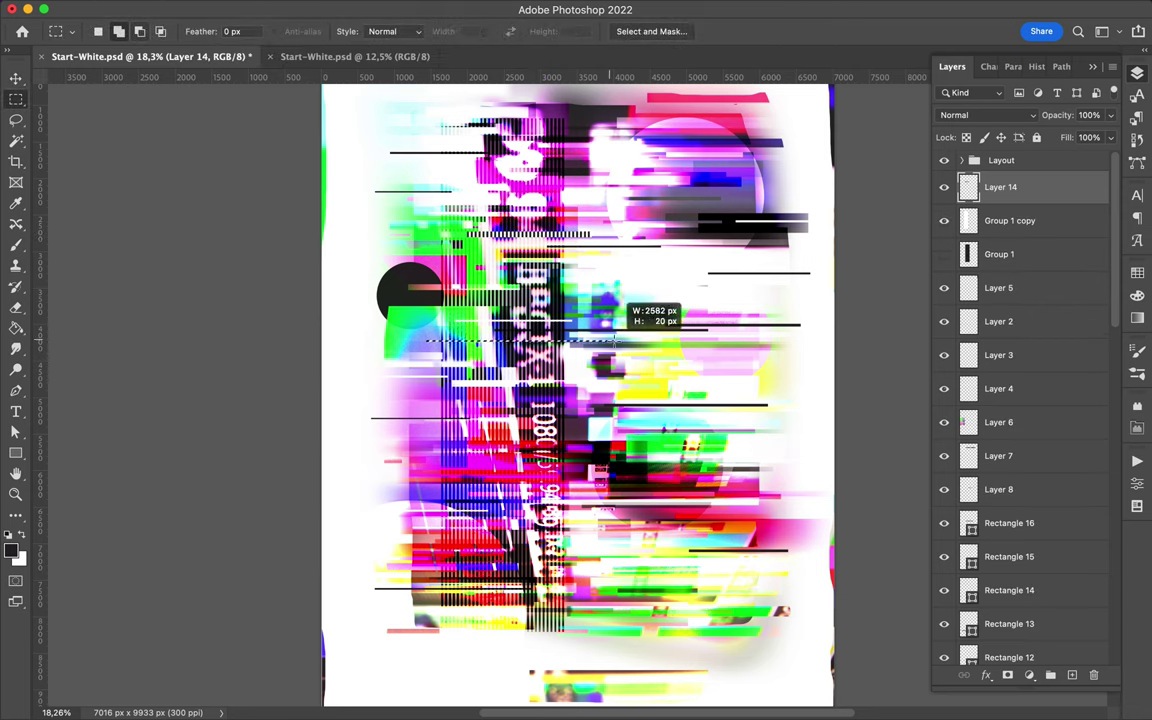
pyautogui.moveTo(614, 341); pyautogui.dragTo(621, 349)
pyautogui.hotkey('ctrl', 'c')
pyautogui.press('Return')
pyautogui.hotkey('alt', '[')
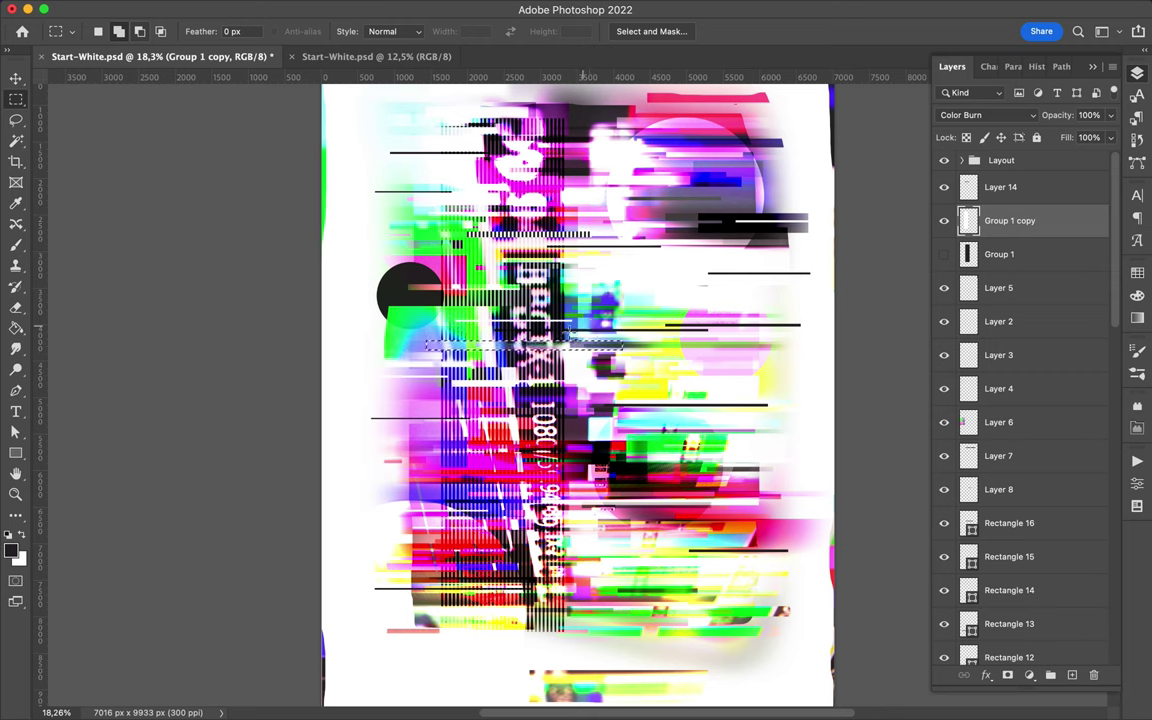
pyautogui.hotkey('ctrl', 'j')
pyautogui.click(985, 115)
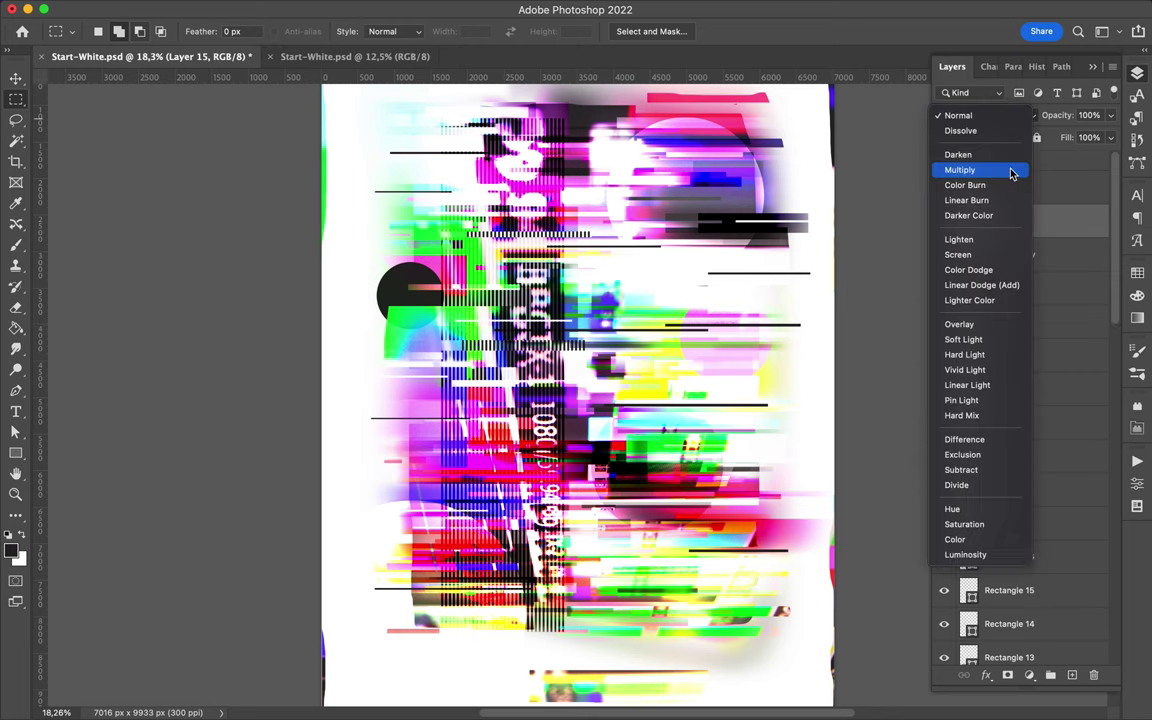
pyautogui.click(1015, 345)
pyautogui.press('v')
pyautogui.moveTo(422, 346)
pyautogui.mouseDown()
pyautogui.moveTo(735, 348)
pyautogui.moveTo(445, 400)
pyautogui.moveTo(600, 492)
pyautogui.mouseUp()
# Copy the stripe group copy to Layer 16, shift it right and set it to Soft Light
pyautogui.press('m')
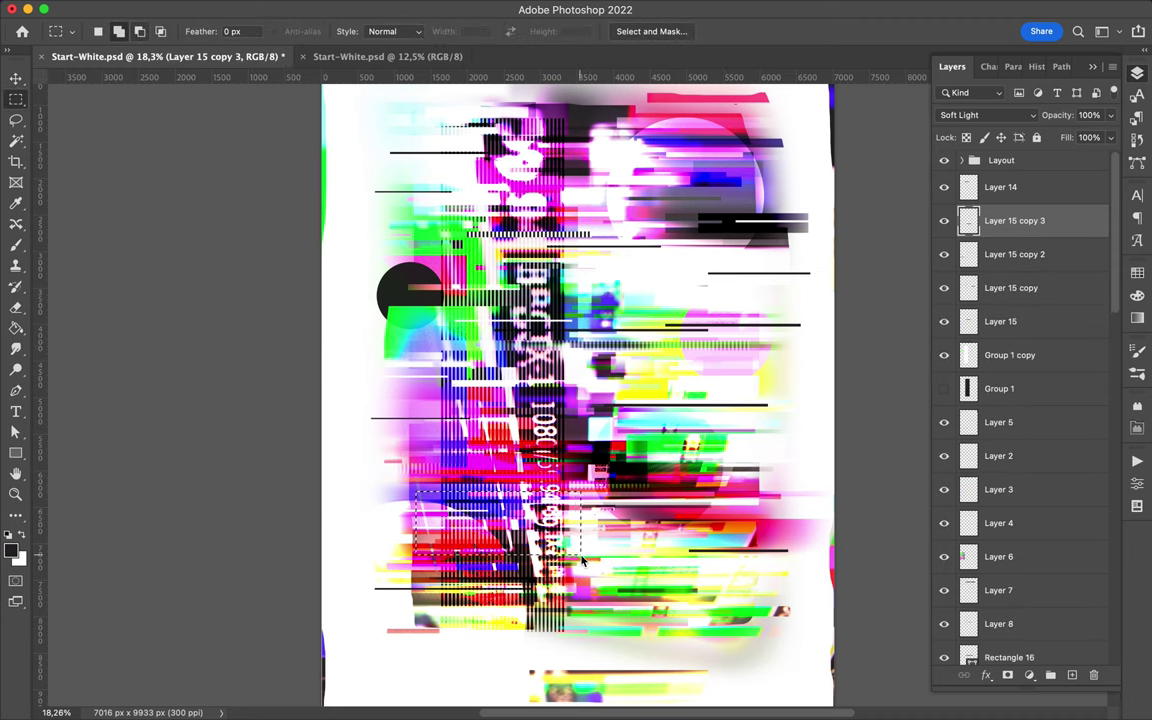
pyautogui.click(1015, 355)
pyautogui.hotkey('ctrl', 'j')
pyautogui.press('v')
pyautogui.moveTo(500, 520)
pyautogui.mouseDown()
pyautogui.moveTo(560, 520)
pyautogui.moveTo(742, 243)
pyautogui.moveTo(742, 268)
pyautogui.mouseUp()
pyautogui.click(1005, 117)
pyautogui.click(963, 339)
# Duplicate Layer 16 and save the poster
pyautogui.hotkey('ctrl', 'j')
pyautogui.scroll(-2, 795, 352)
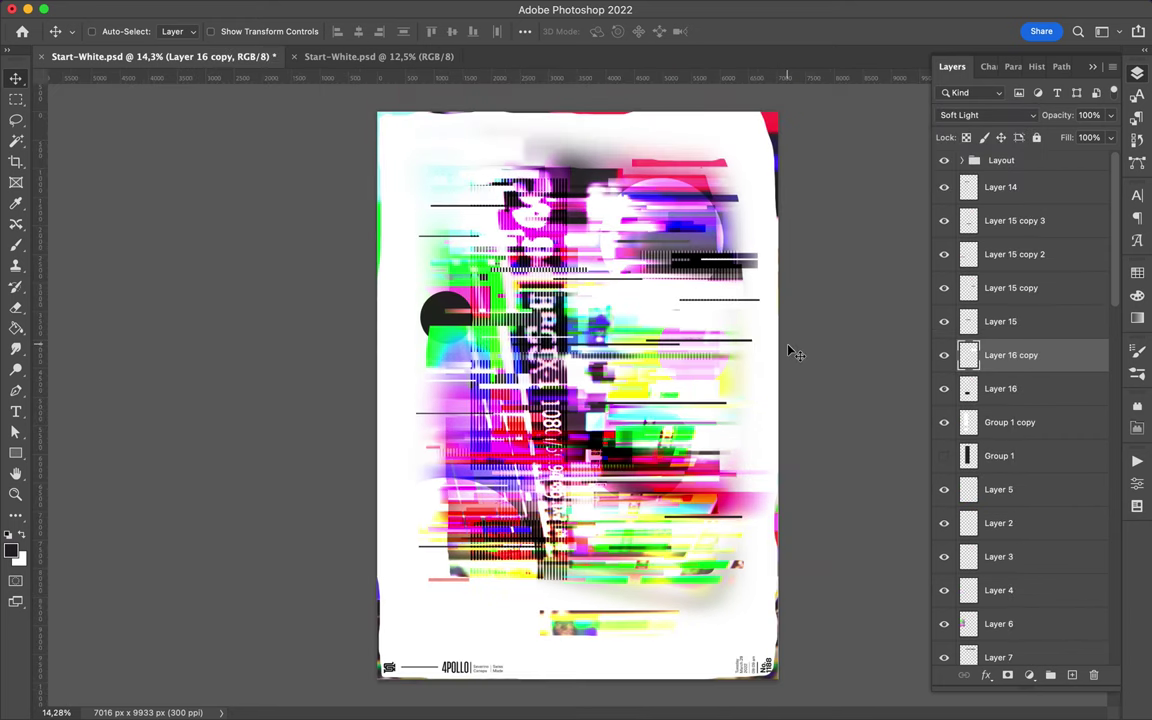
pyautogui.hotkey('ctrl', 's')
pyautogui.click(712, 9)
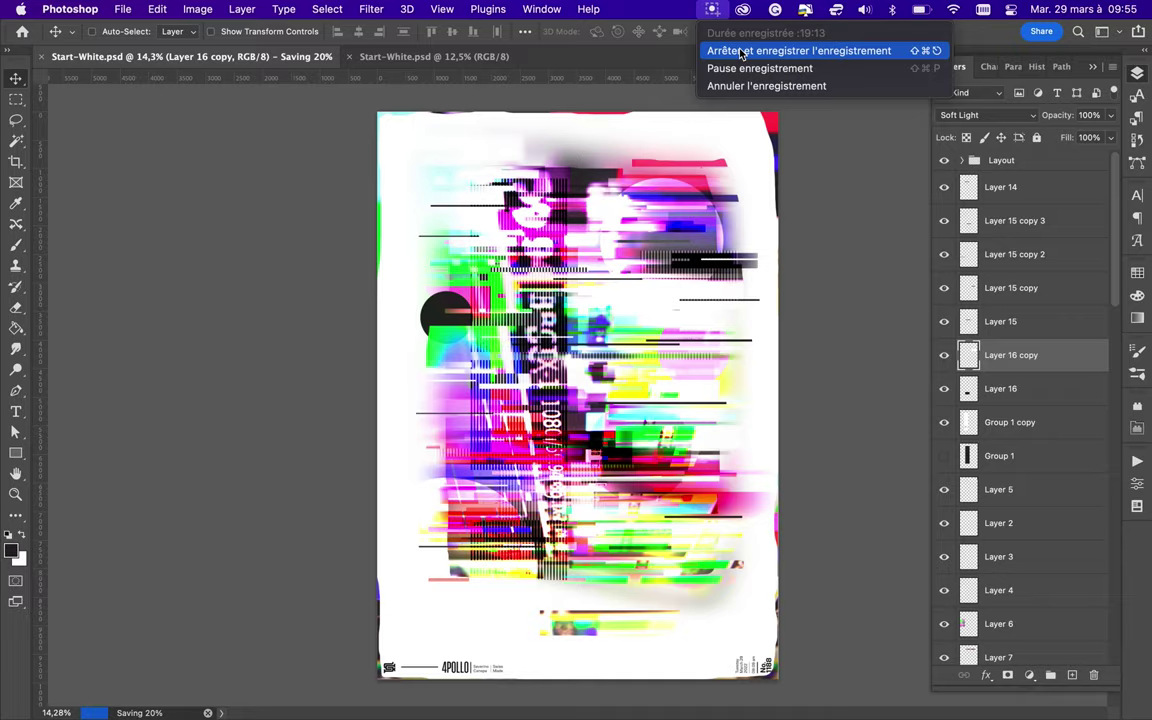